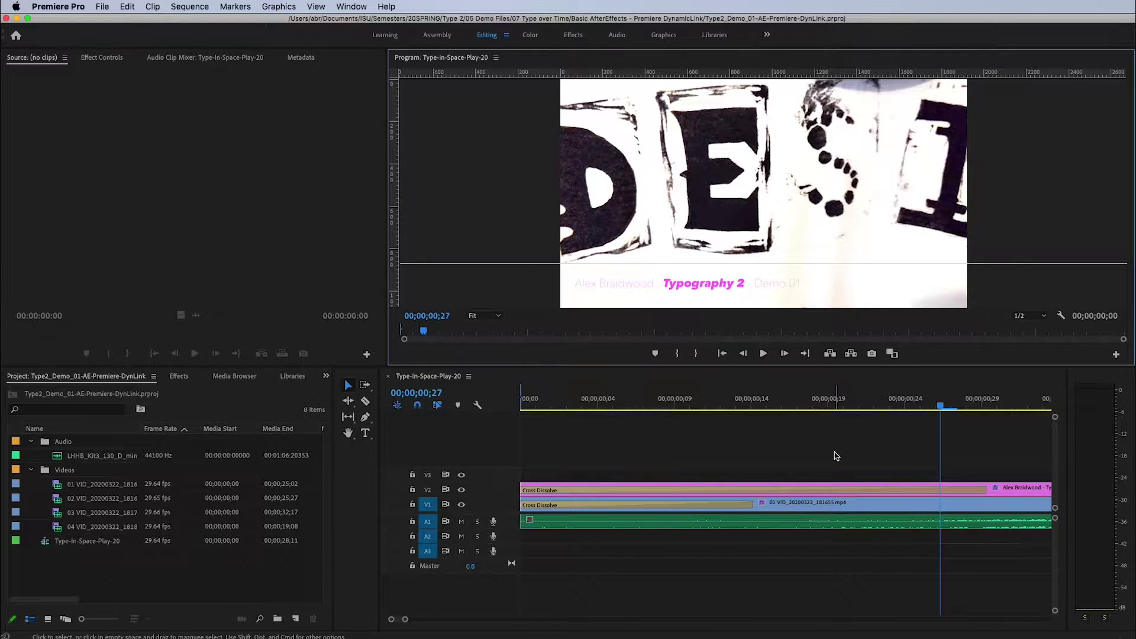
Step: Review the Type-In-Space-Play-20 sequence up to 00;00;09;12 and save the Premiere project
drag(405, 619, 531, 619)
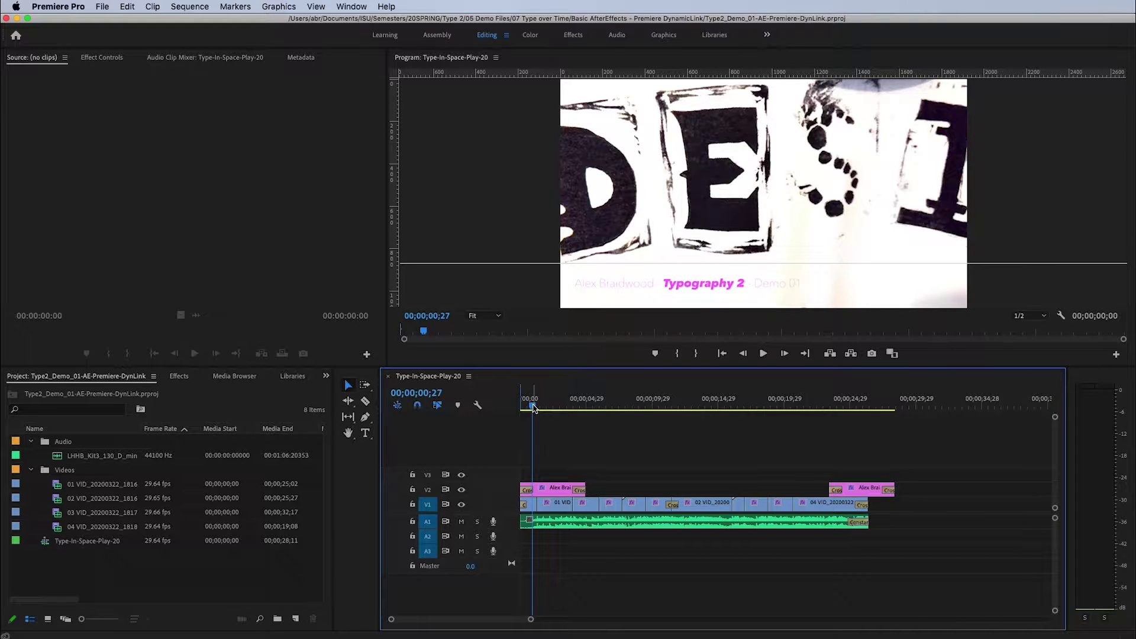
drag(532, 406, 644, 409)
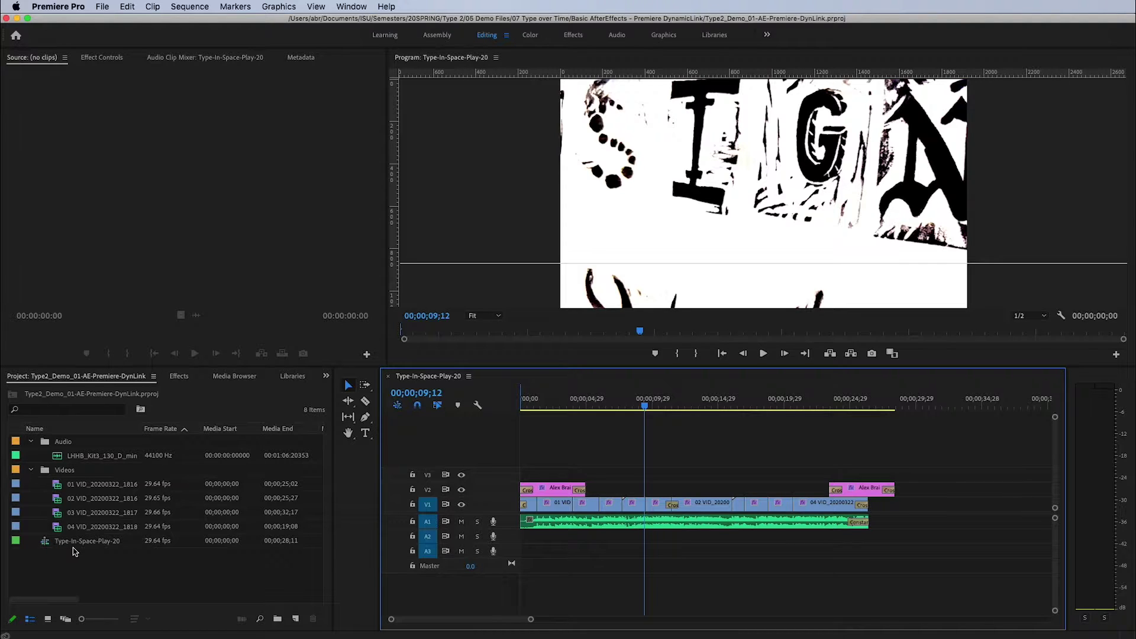
key(super+s)
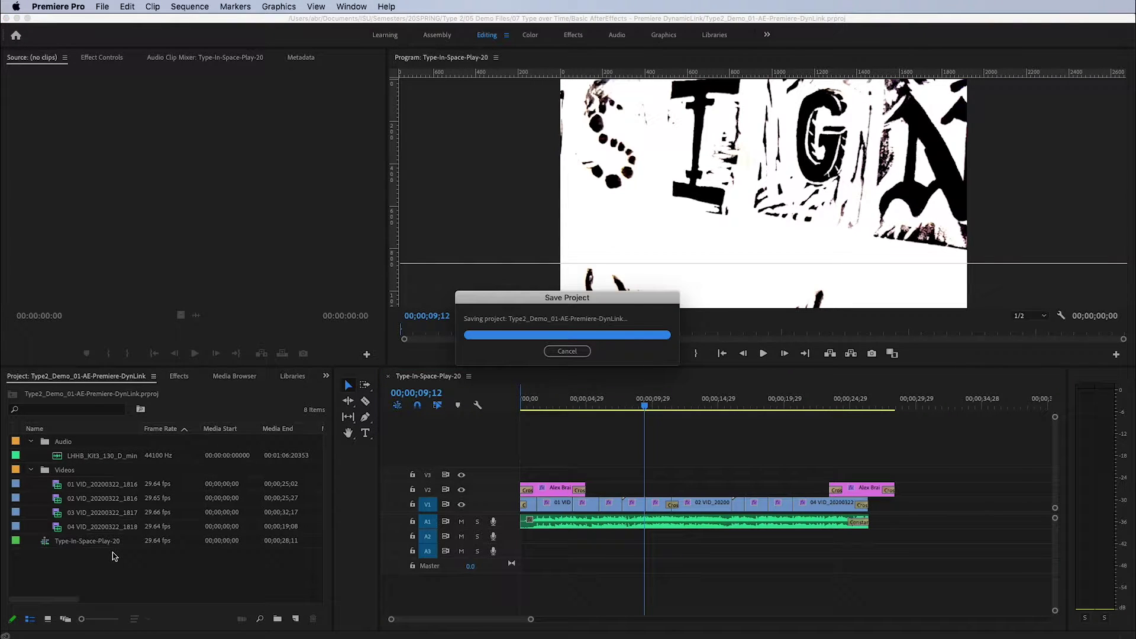
Step: Switch to After Effects, create a composition named Type2-Demo-DynamicLink_01 and save the project
key(super+Tab)
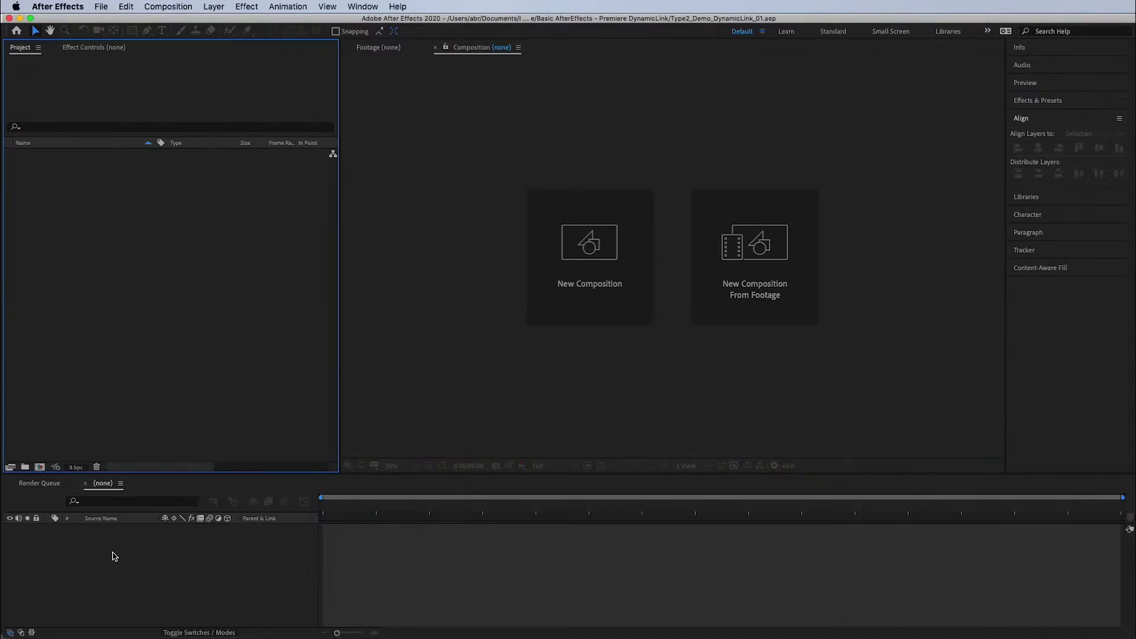
right_click(132, 205)
click(162, 215)
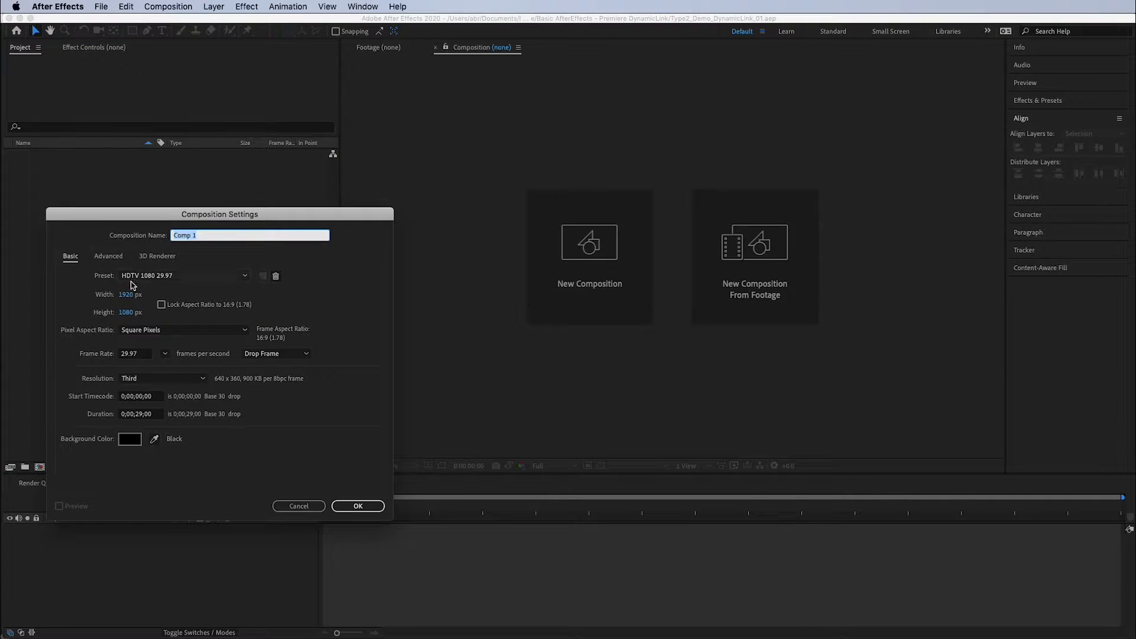
text(Type2)
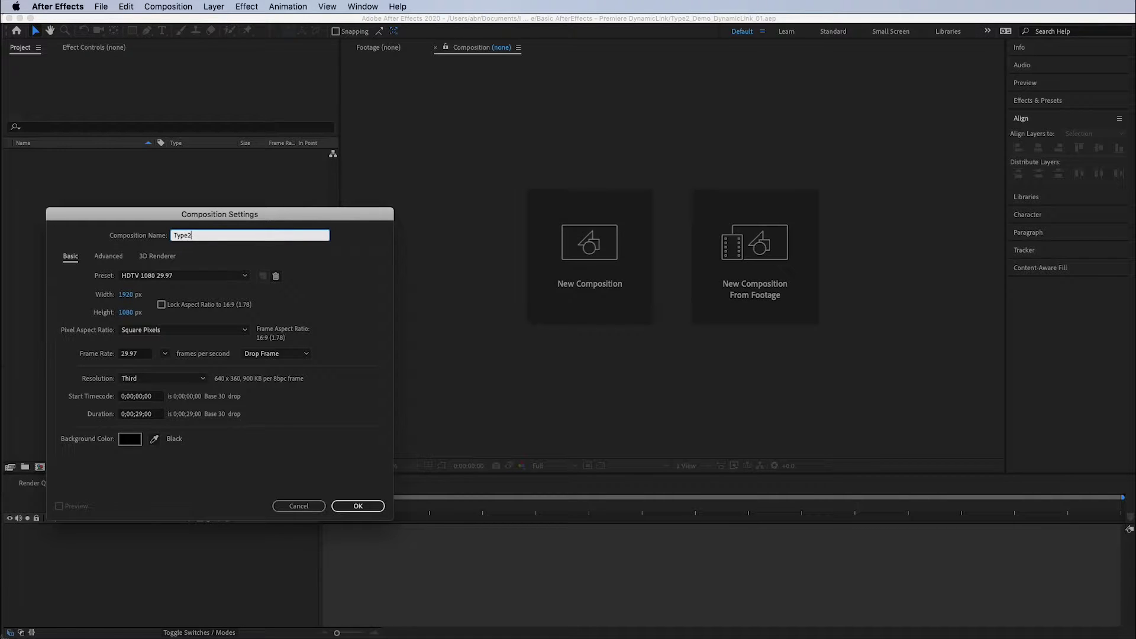
text(-demo-DynamicLink_01)
key(BackSpace)
text(D)
click(359, 506)
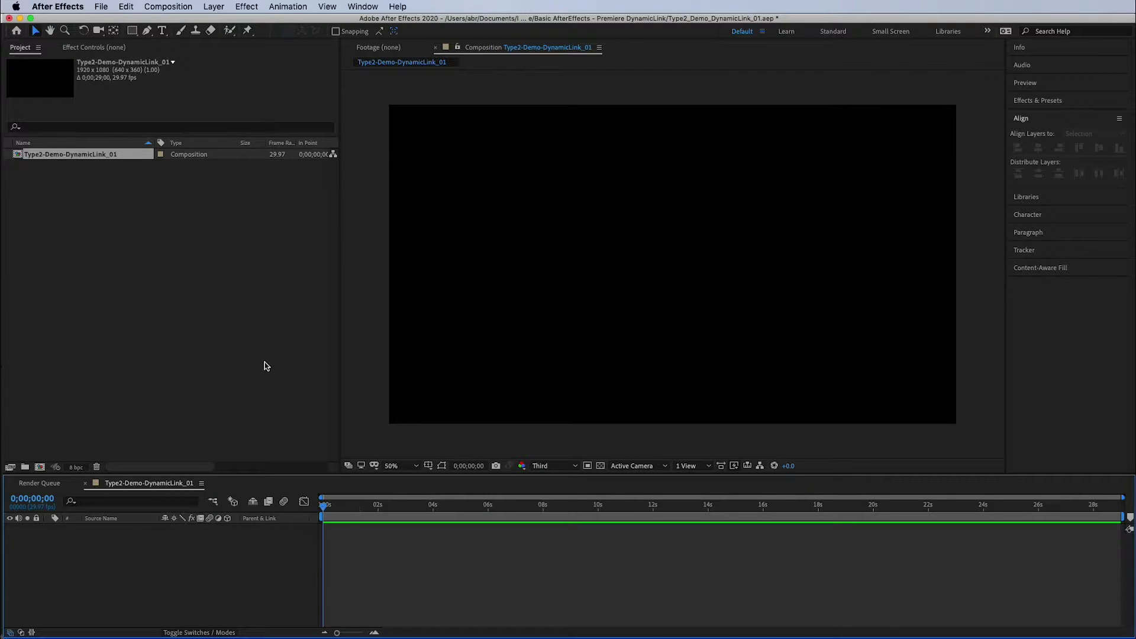
click(124, 267)
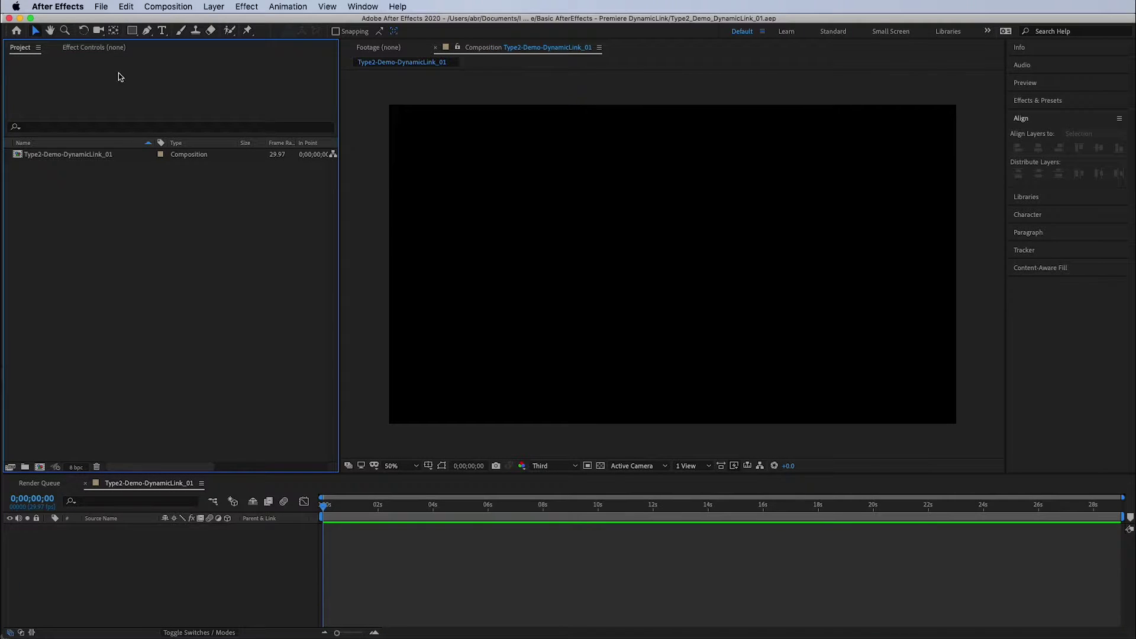
Step: Start importing a Premiere Pro sequence into the project through Adobe Dynamic Link
click(102, 7)
mouse_move(157, 160)
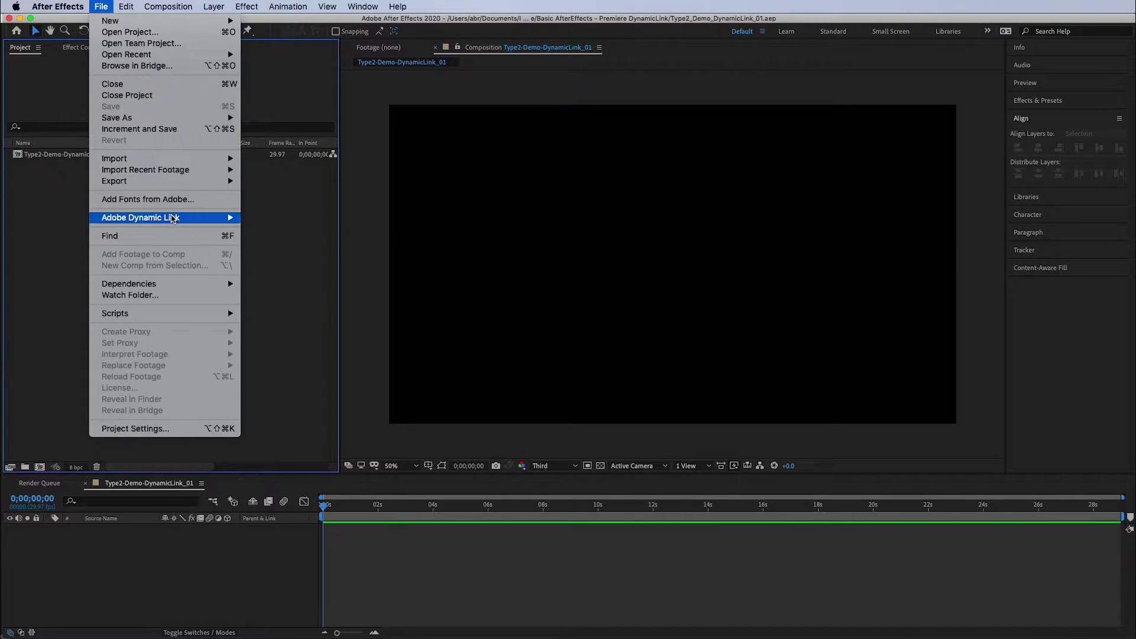
mouse_move(172, 220)
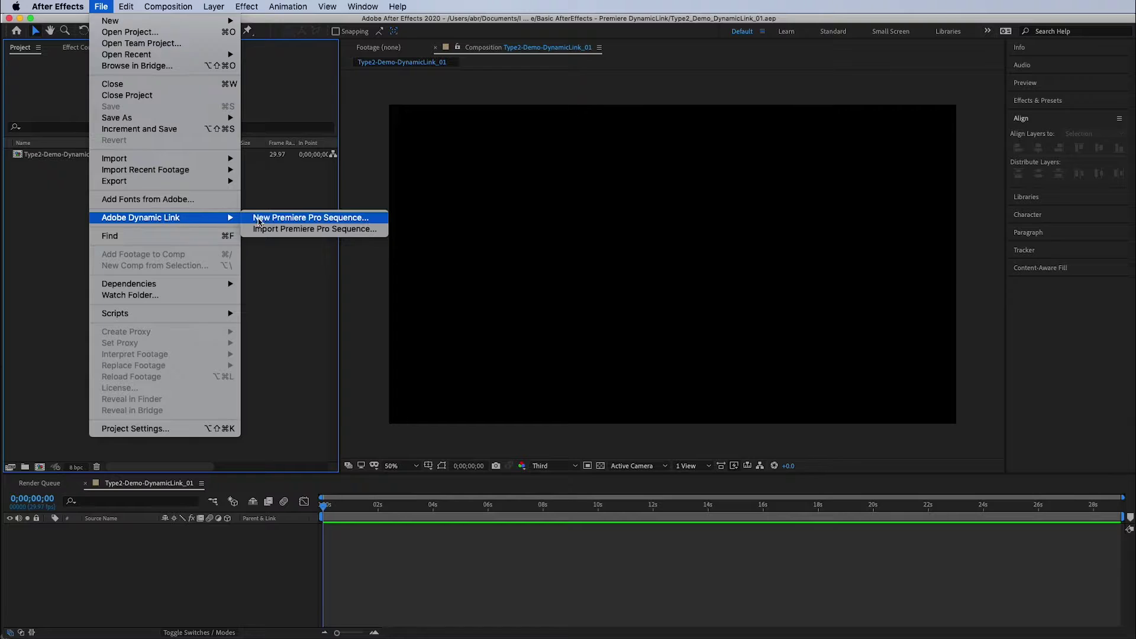
click(315, 230)
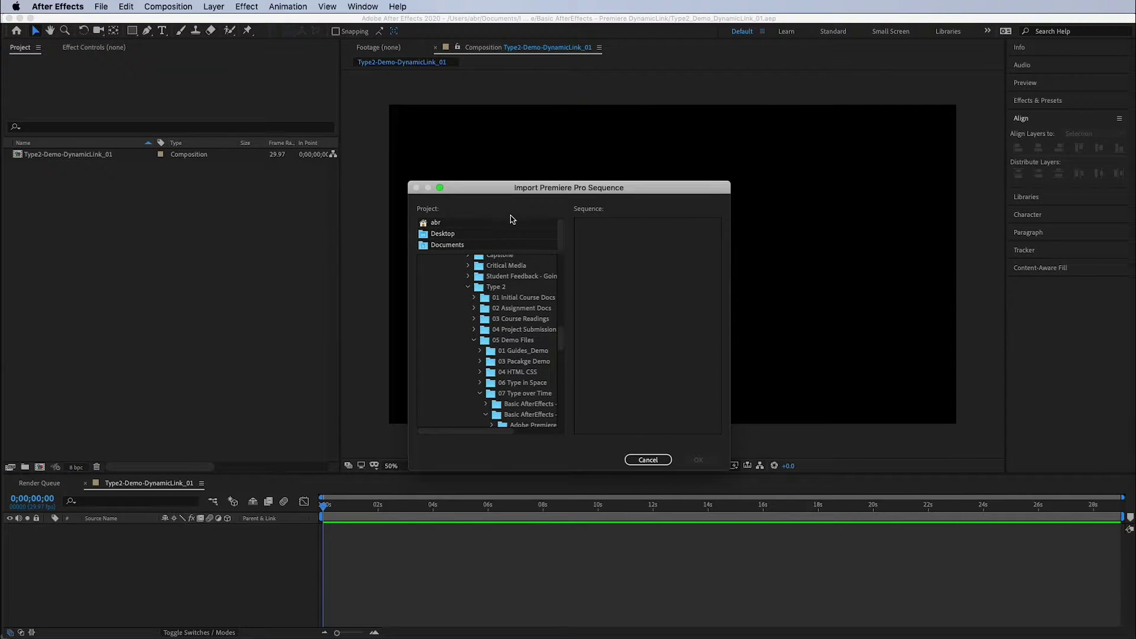
drag(526, 194, 527, 138)
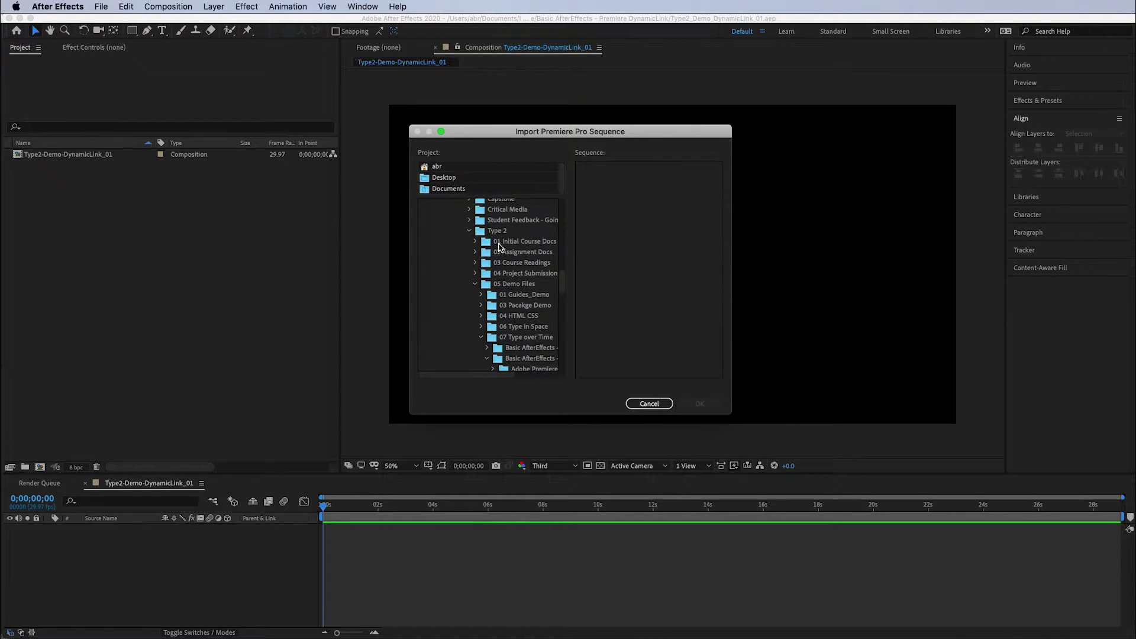
Step: Select the Type2_Demo_01-AE-Premiere-DynLink project file in Documents > ISU > Semesters > 20SPRING > Type 2 > 05 Demo Files > 07 Type over Time
scroll(497, 246, up, 3)
click(449, 189)
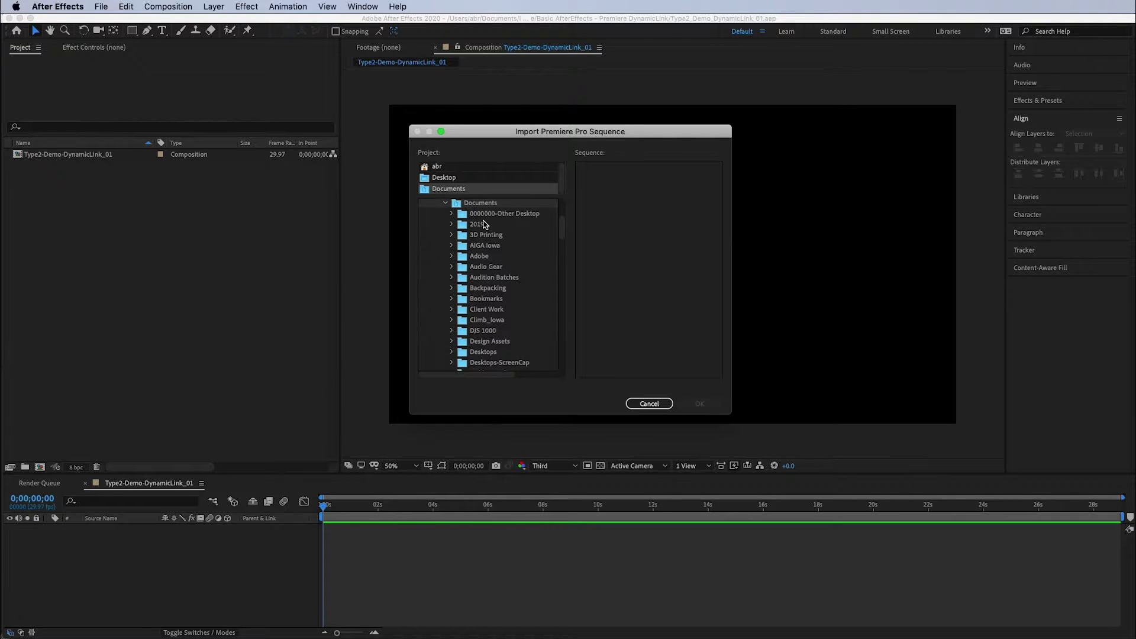
scroll(483, 255, down, 5)
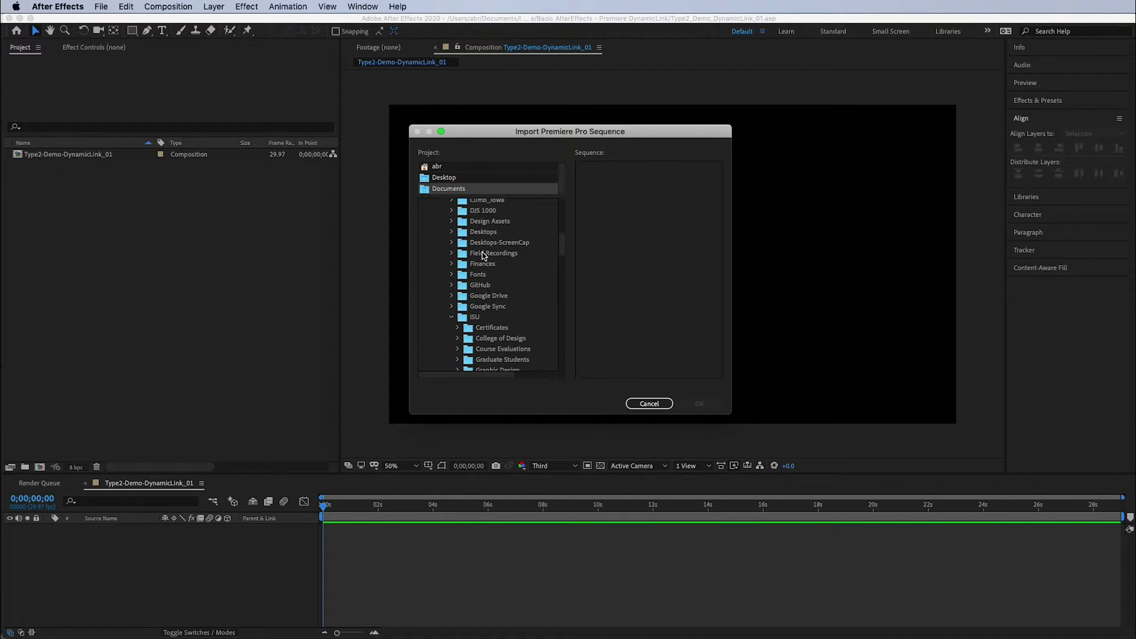
click(474, 317)
scroll(509, 303, down, 4)
click(510, 305)
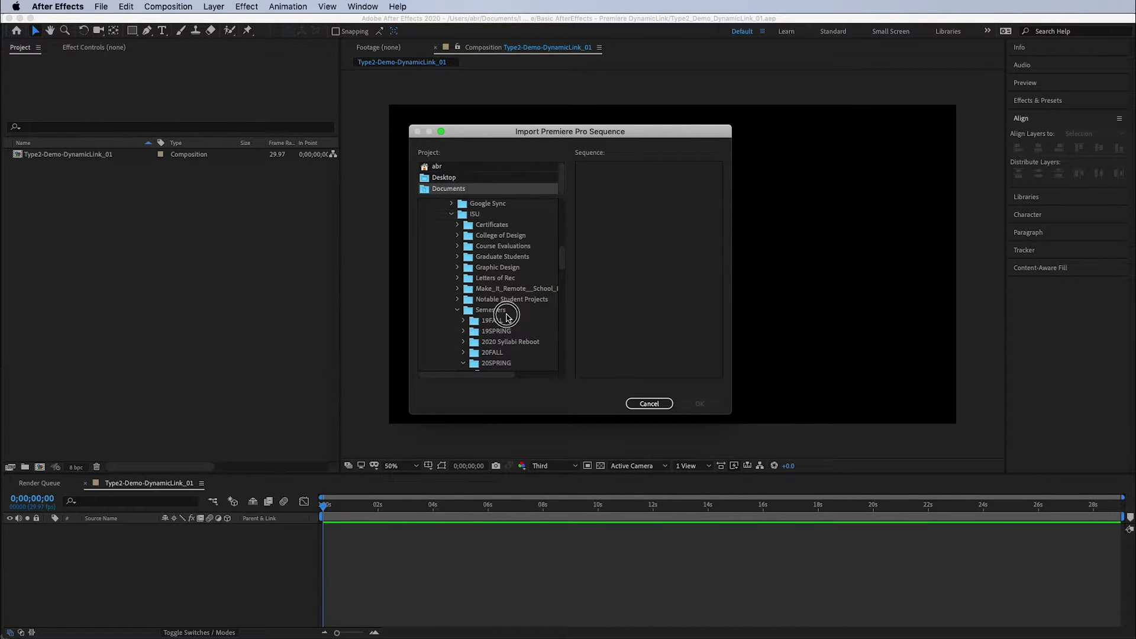
scroll(511, 307, down, 1)
scroll(512, 330, down, 2)
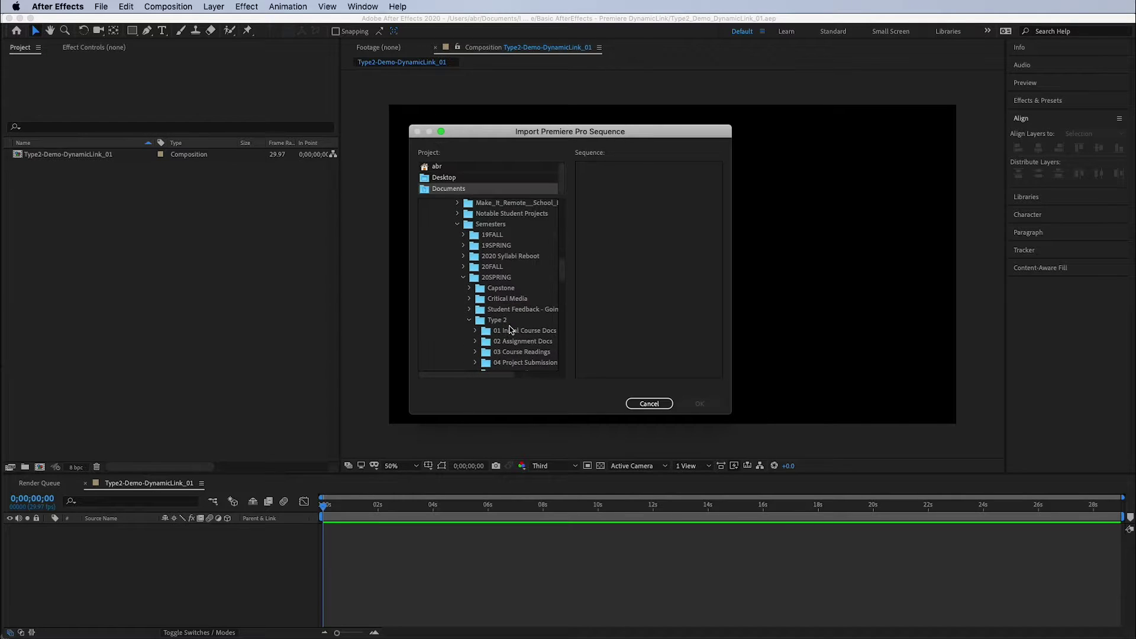
click(511, 325)
scroll(520, 323, down, 3)
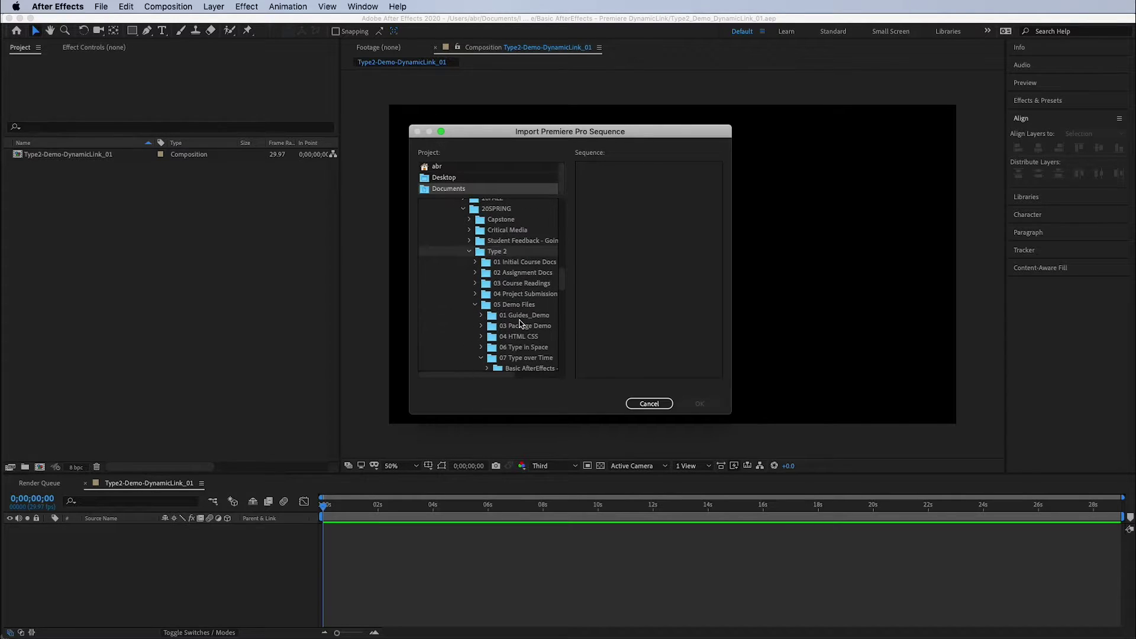
click(523, 325)
scroll(527, 319, down, 2)
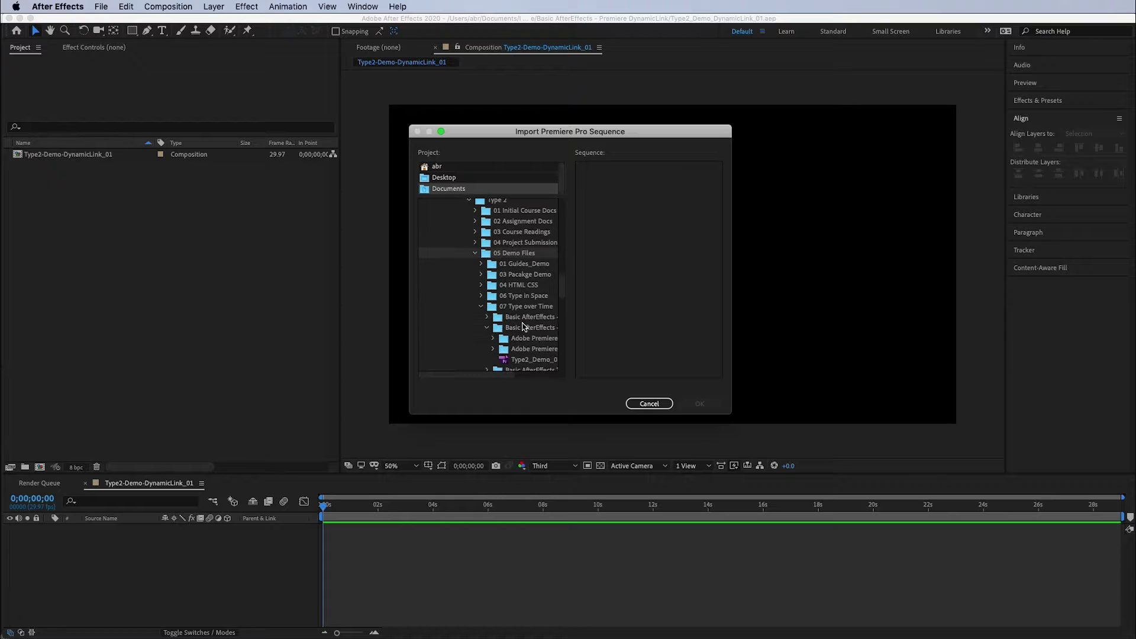
click(530, 307)
scroll(530, 327, down, 3)
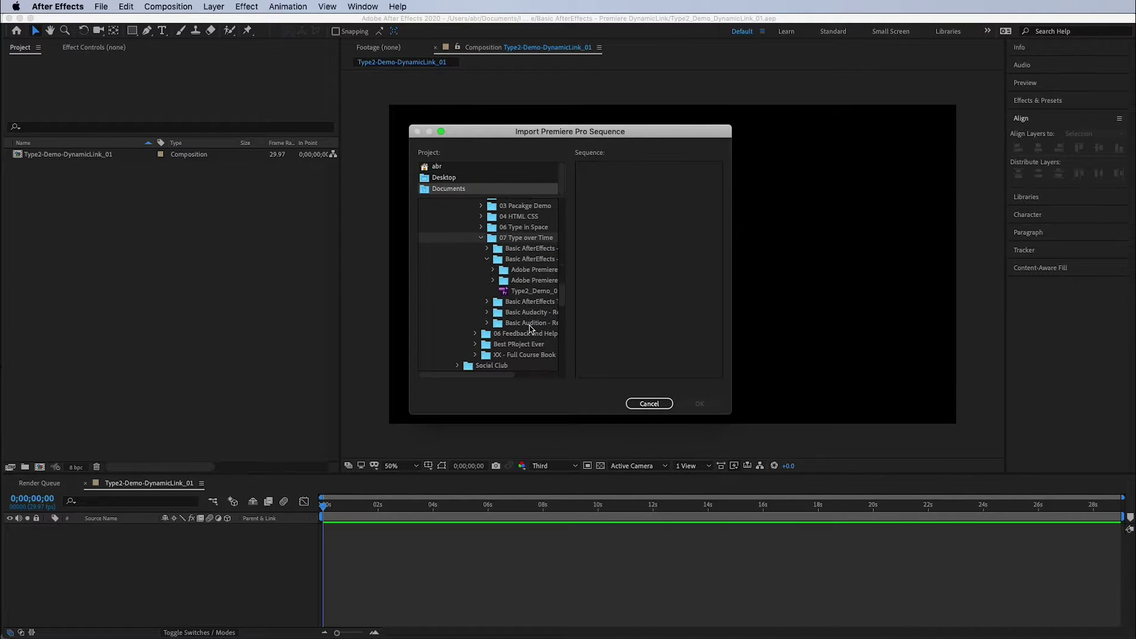
click(522, 294)
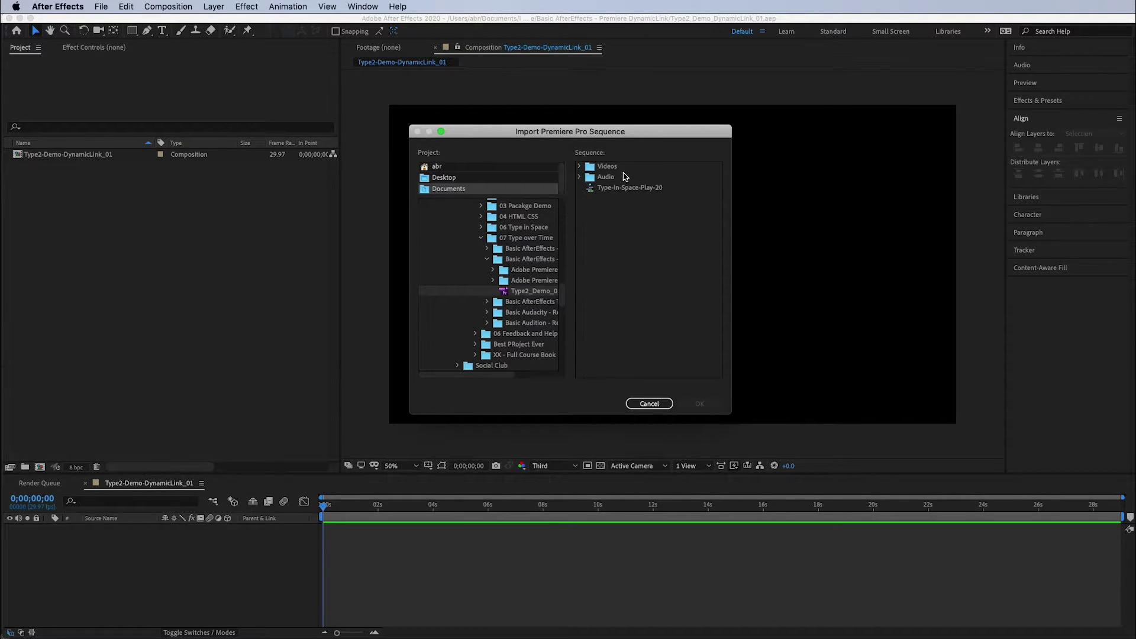
Step: Check the project's Videos and Audio folders and import the Type-In-Space-Play-20 sequence
click(580, 179)
click(580, 167)
click(592, 190)
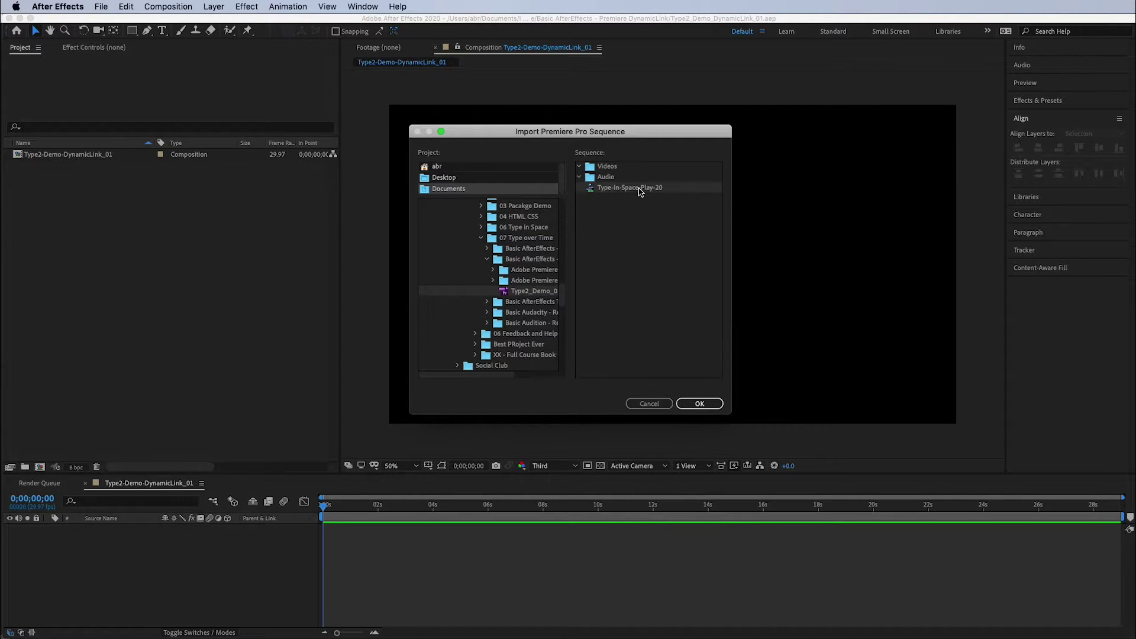
click(704, 406)
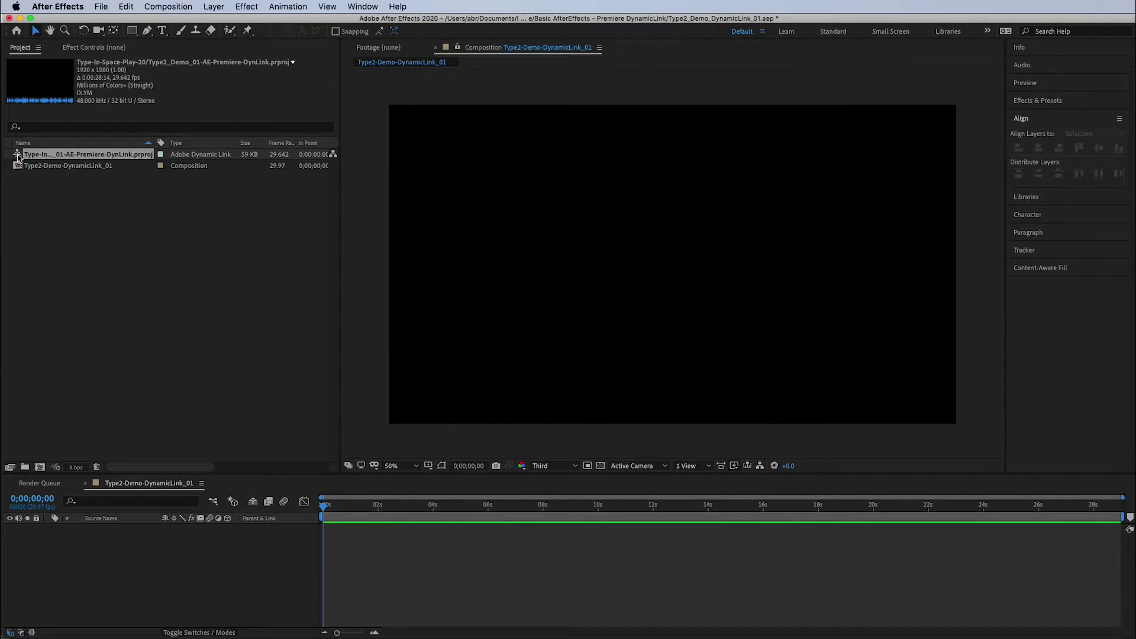
Step: Add the linked Type-In-Space-Play-20 sequence as a layer in the Type2-Demo-DynamicLink_01 composition and save the project
drag(18, 157, 141, 556)
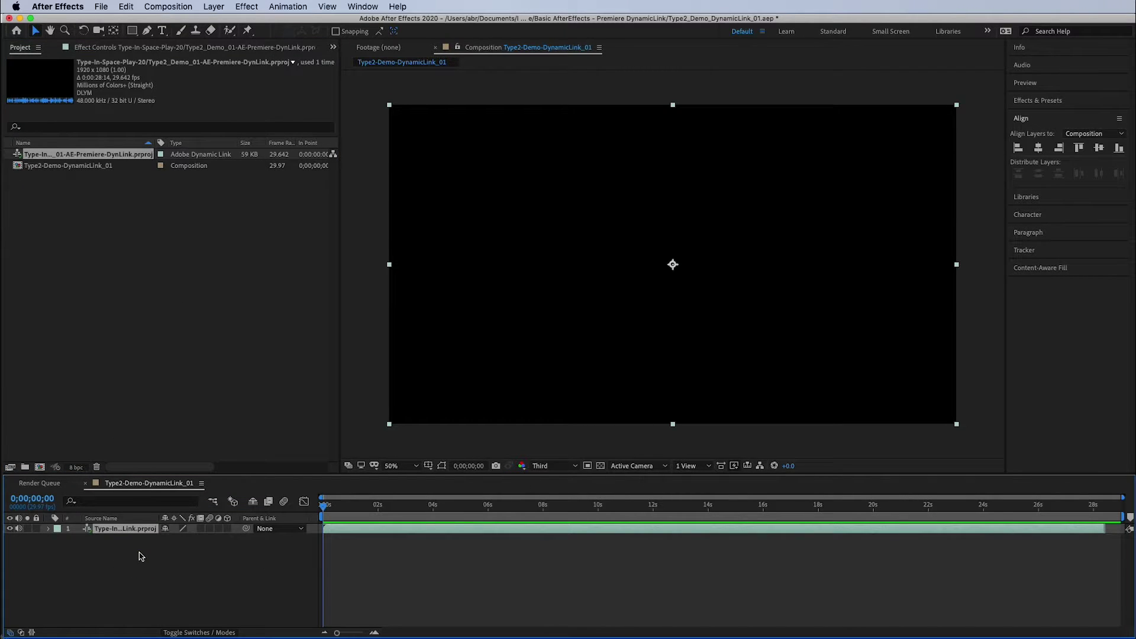
drag(389, 509, 490, 512)
click(556, 468)
click(559, 525)
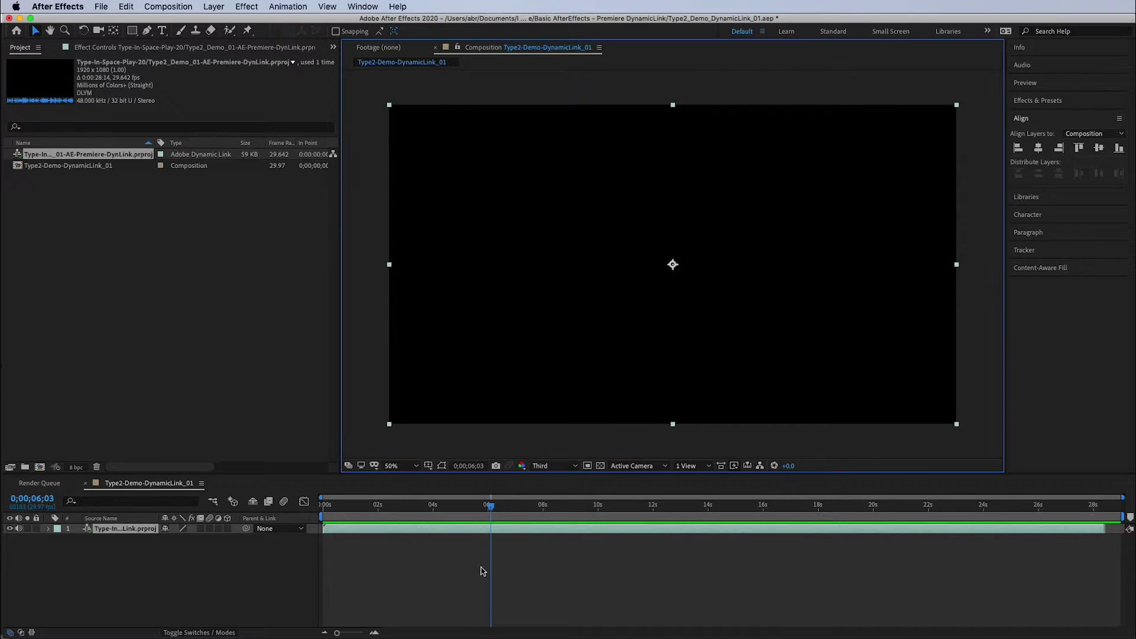
click(483, 571)
key(super+s)
Step: Scrub through the composition between about 6 and 10 seconds to check the linked layer's preview
click(490, 507)
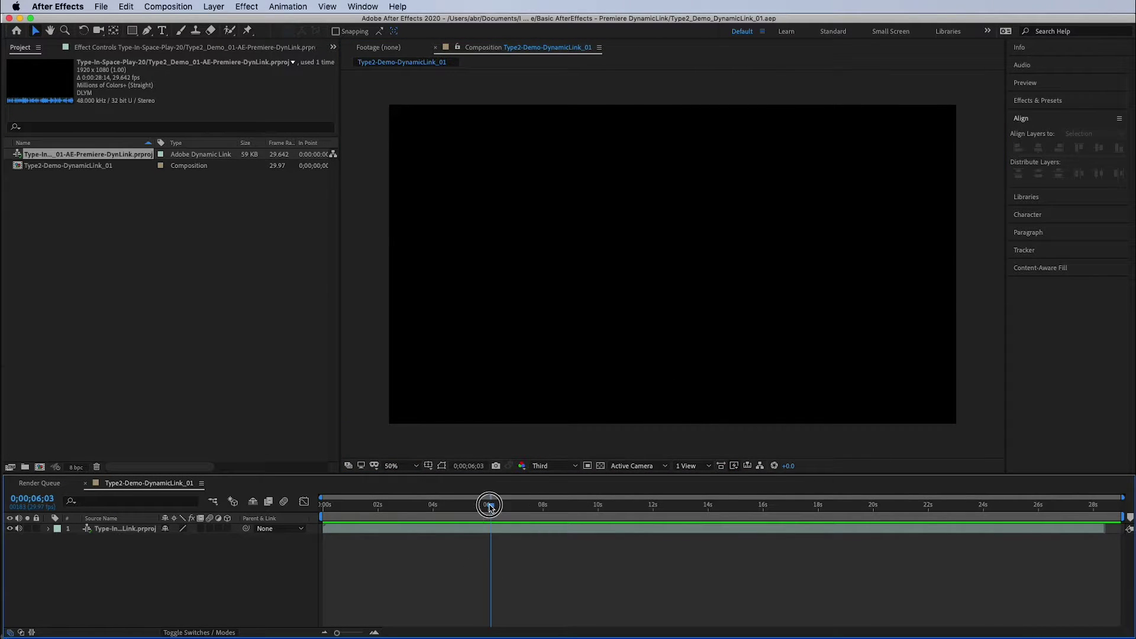
drag(490, 506, 602, 508)
click(190, 243)
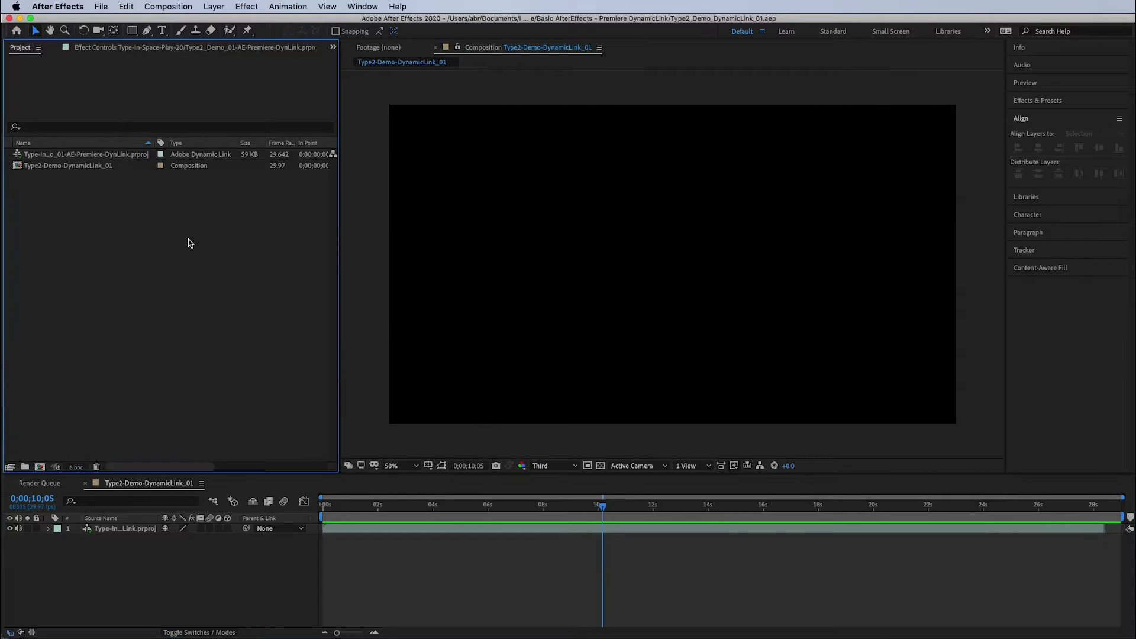
click(95, 528)
click(461, 582)
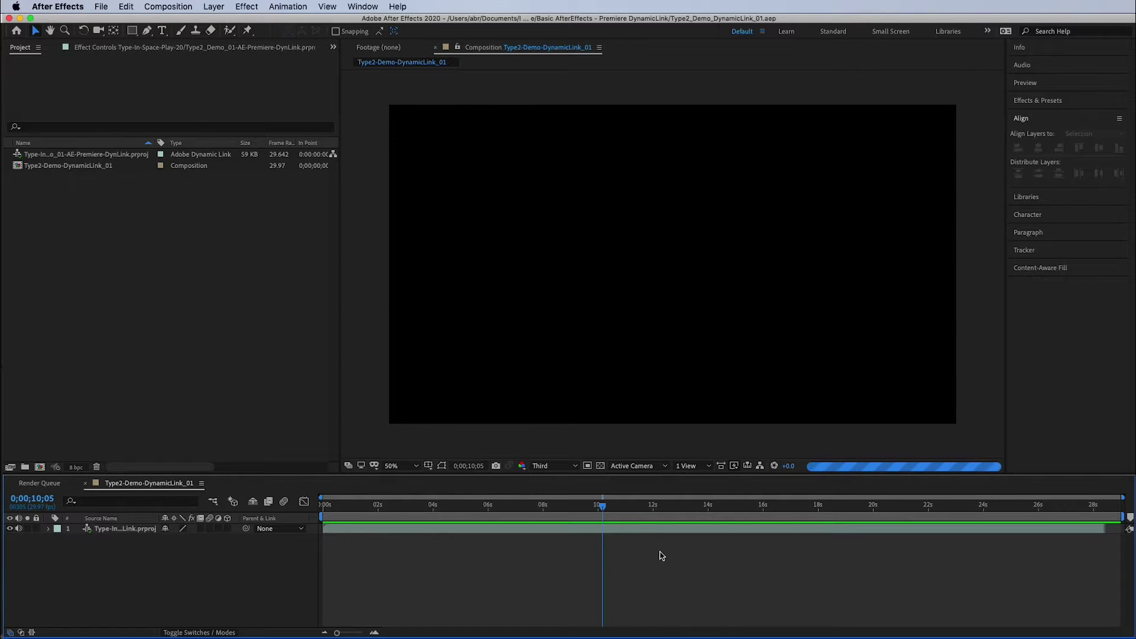
drag(602, 506, 548, 506)
drag(512, 506, 596, 506)
click(597, 537)
Step: Switch to Premiere Pro, save the source project and return to After Effects
key(super+Tab)
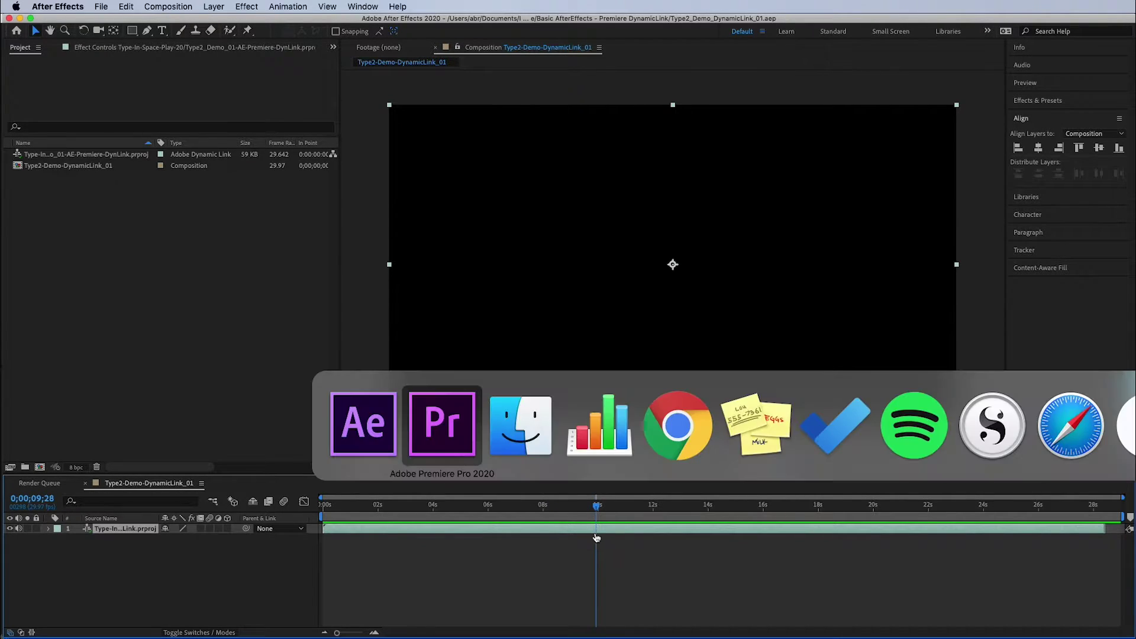
key(super+s)
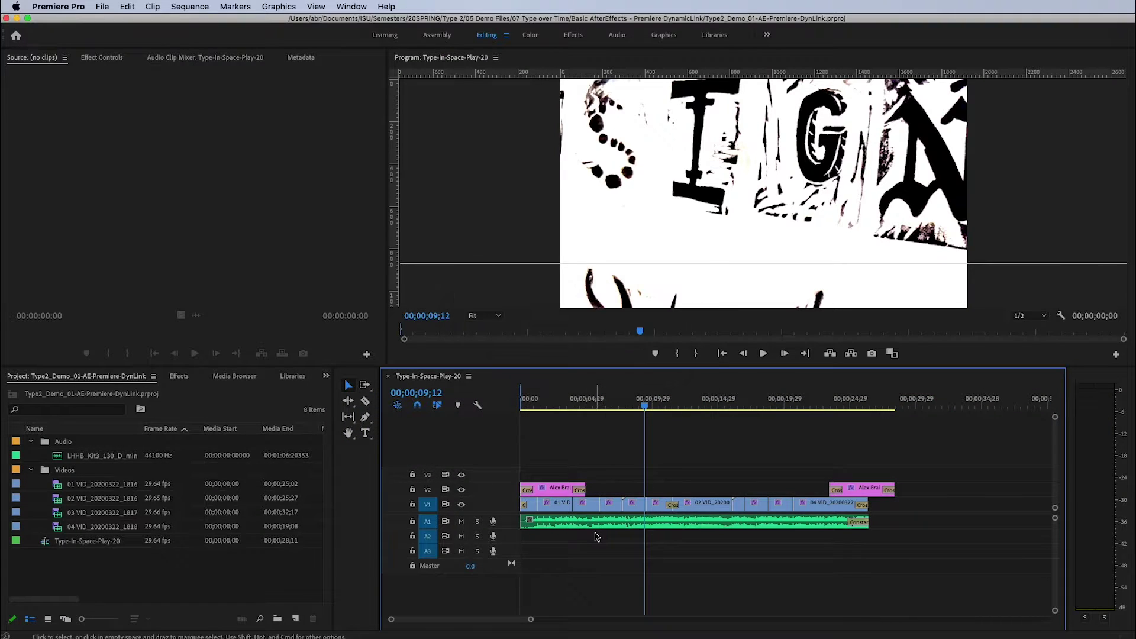
key(super+Tab)
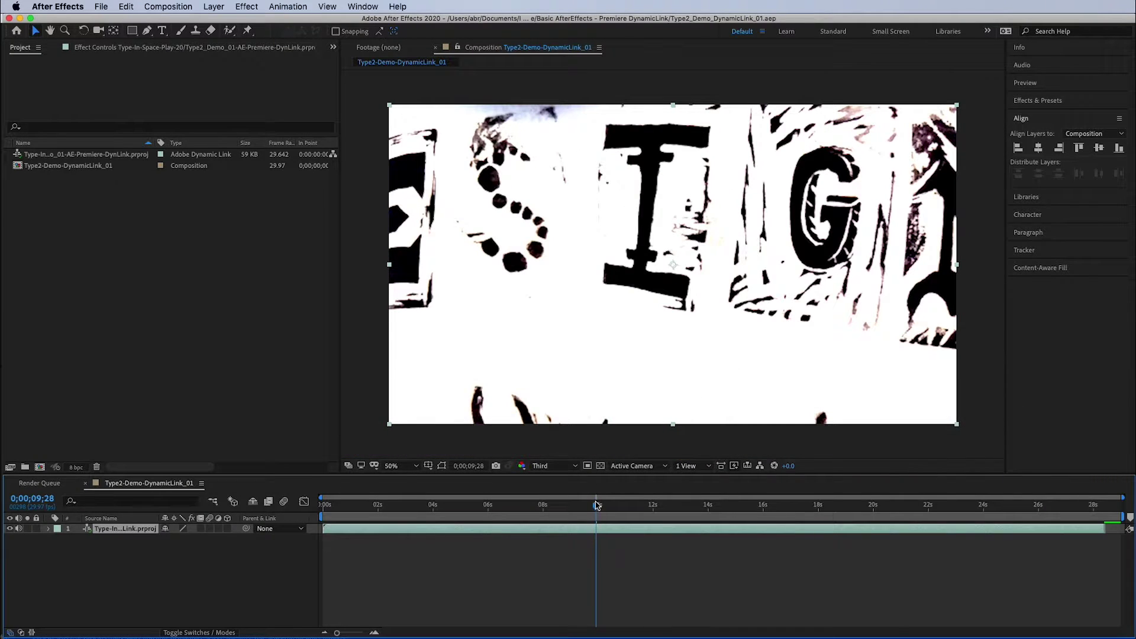
Step: Scrub the composition to 4;12, 12;02 and 1;04 to review the linked footage and its opening title
drag(597, 504, 445, 521)
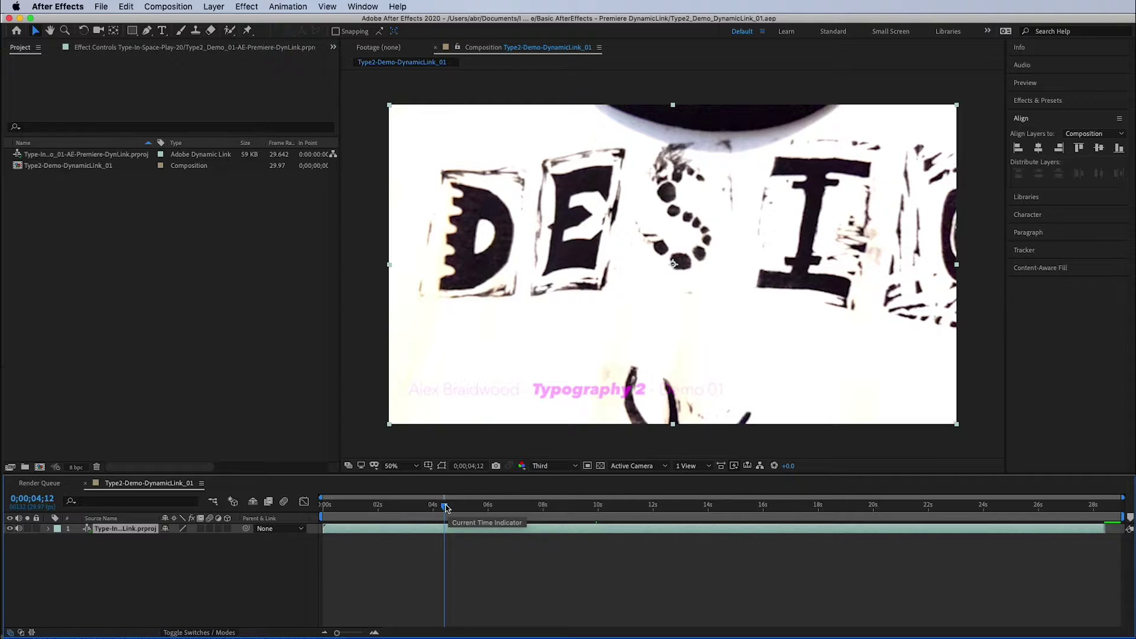
drag(445, 508, 657, 509)
click(103, 240)
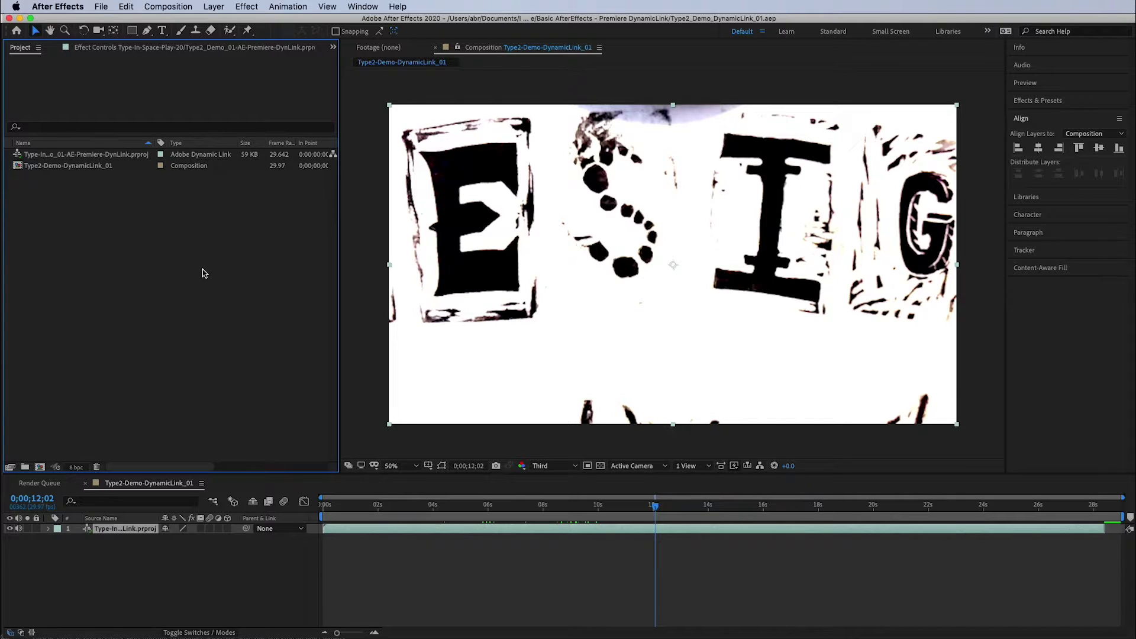
click(355, 508)
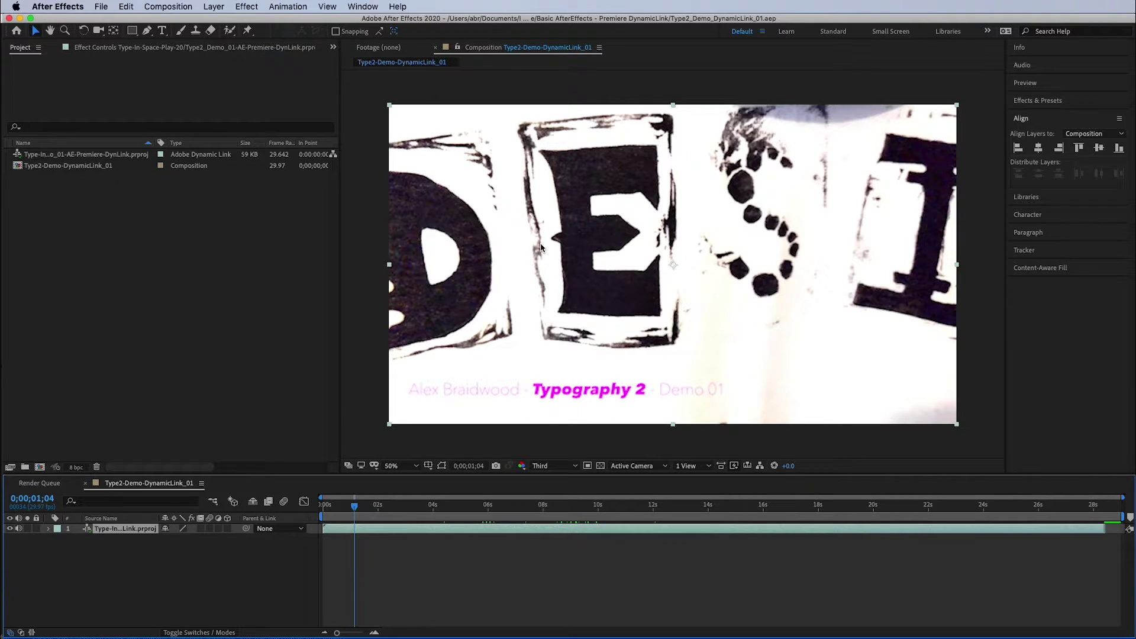
Step: Switch to Premiere Pro and turn off the output of the V2 title track
key(super+Tab)
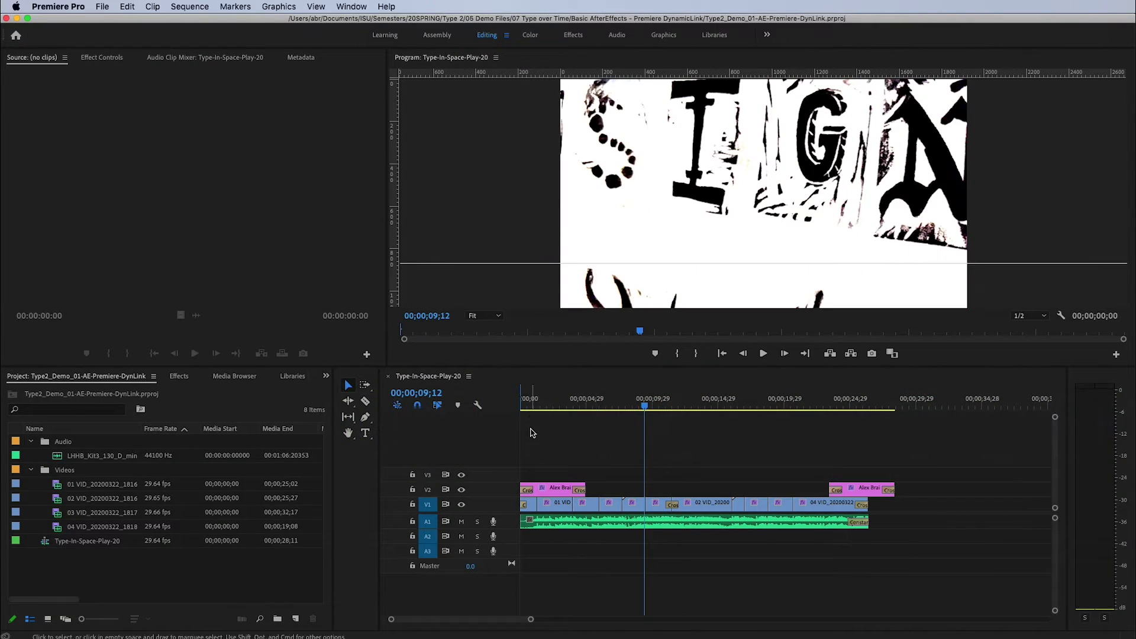
click(461, 490)
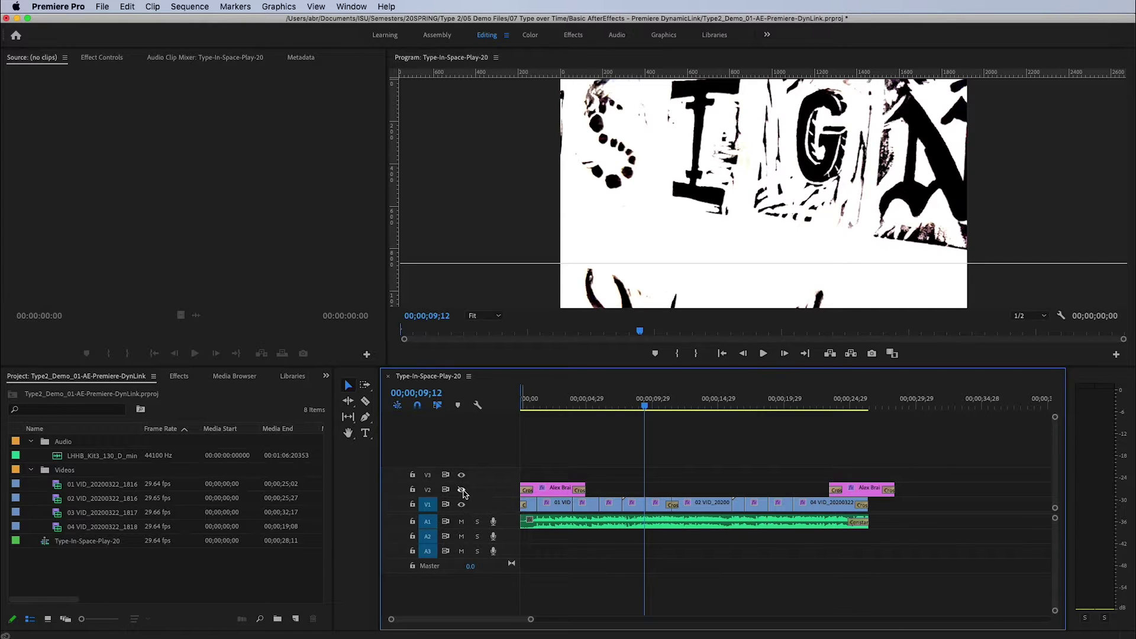
Step: Check the sequence at 3;08, keep the V2 title track's output turned off, and save the Premiere Pro project
click(564, 402)
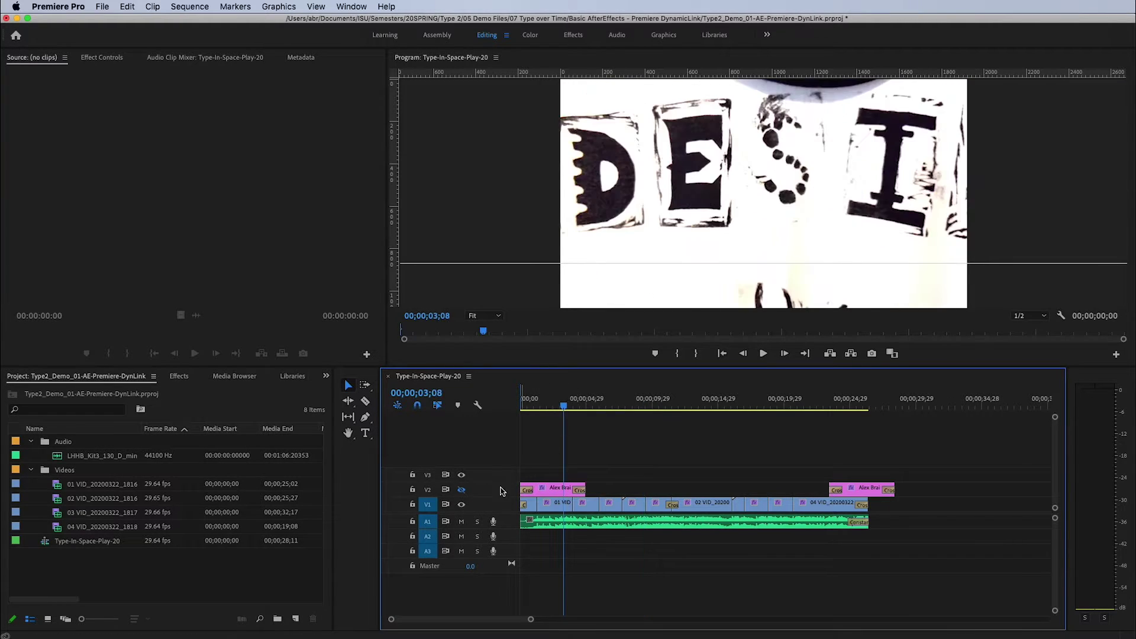
click(461, 490)
click(462, 490)
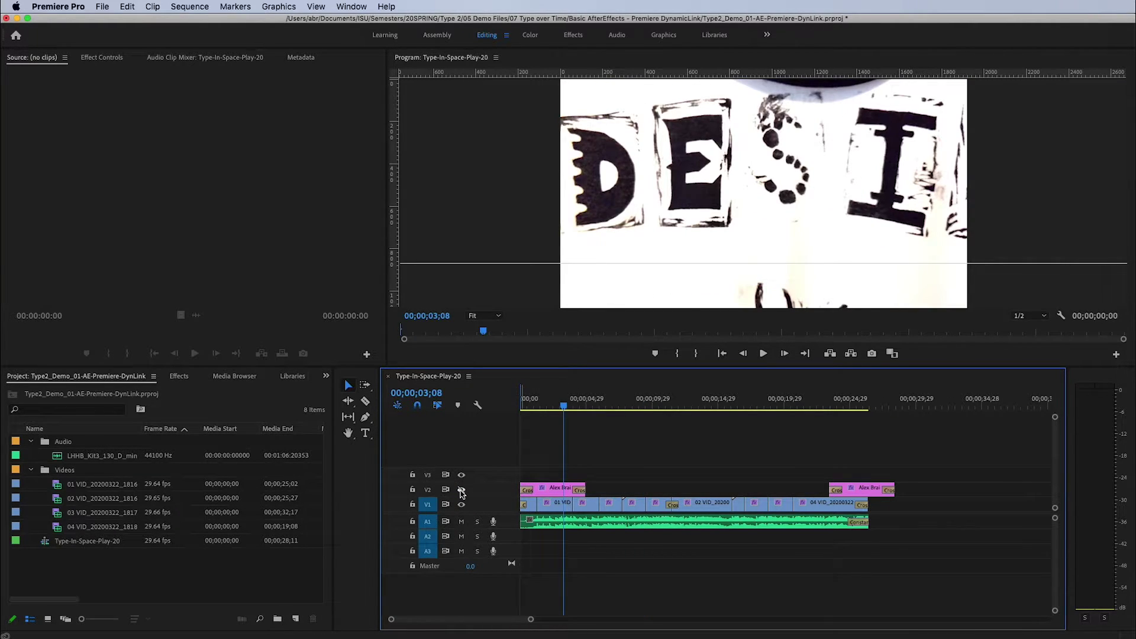
key(super+s)
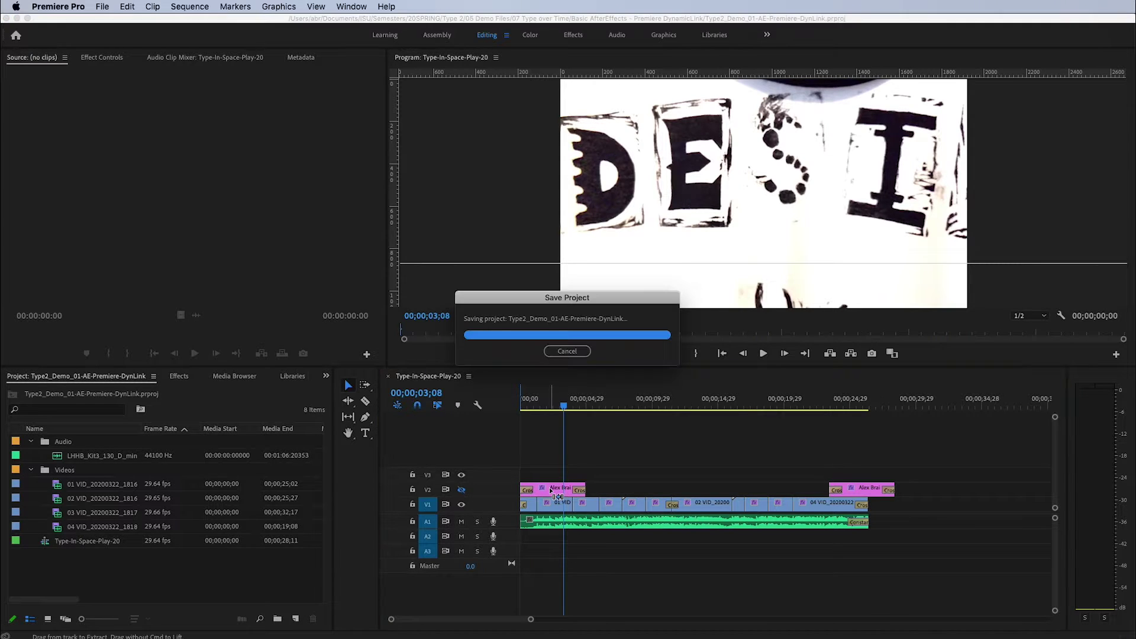
Step: Switch to After Effects and check the updated linked footage at 9;19 and 3;05
key(super+Tab)
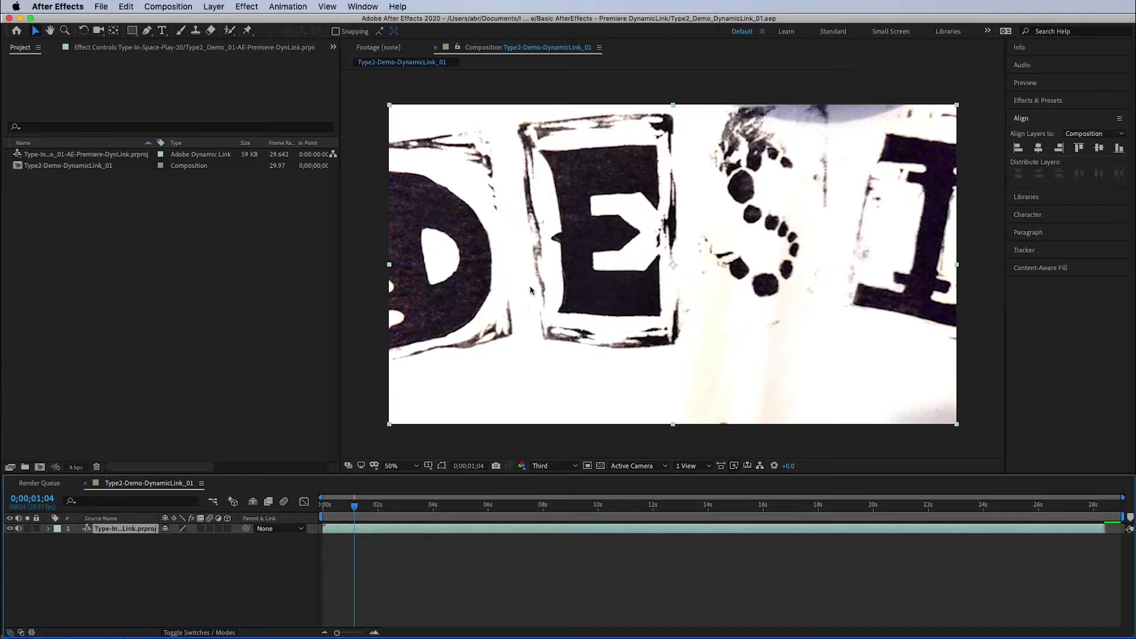
drag(368, 509, 589, 507)
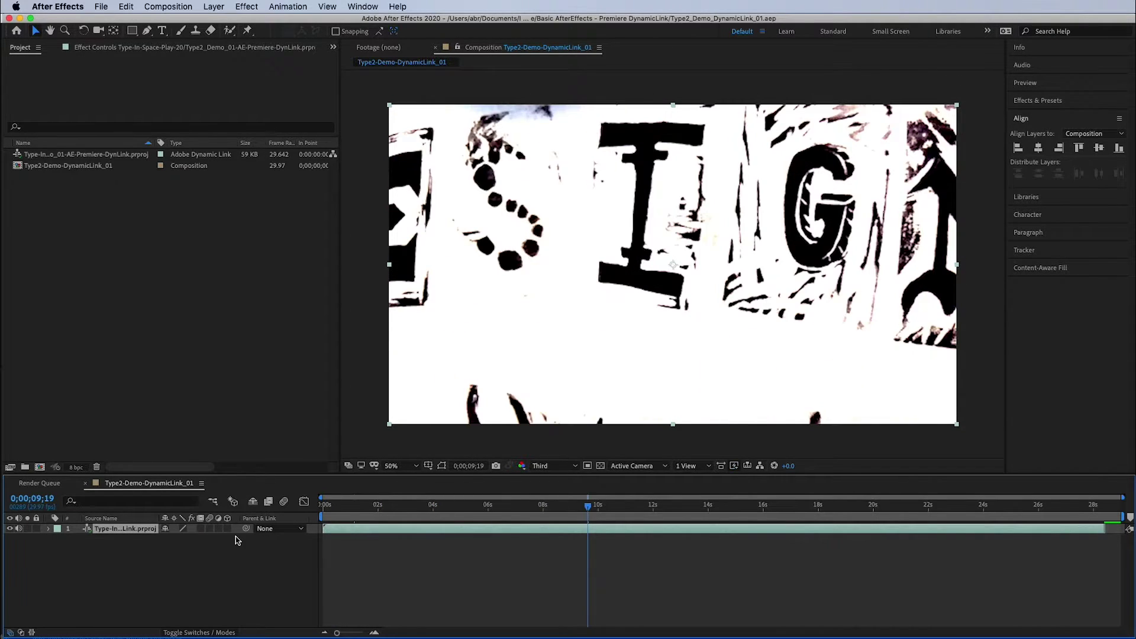
click(411, 504)
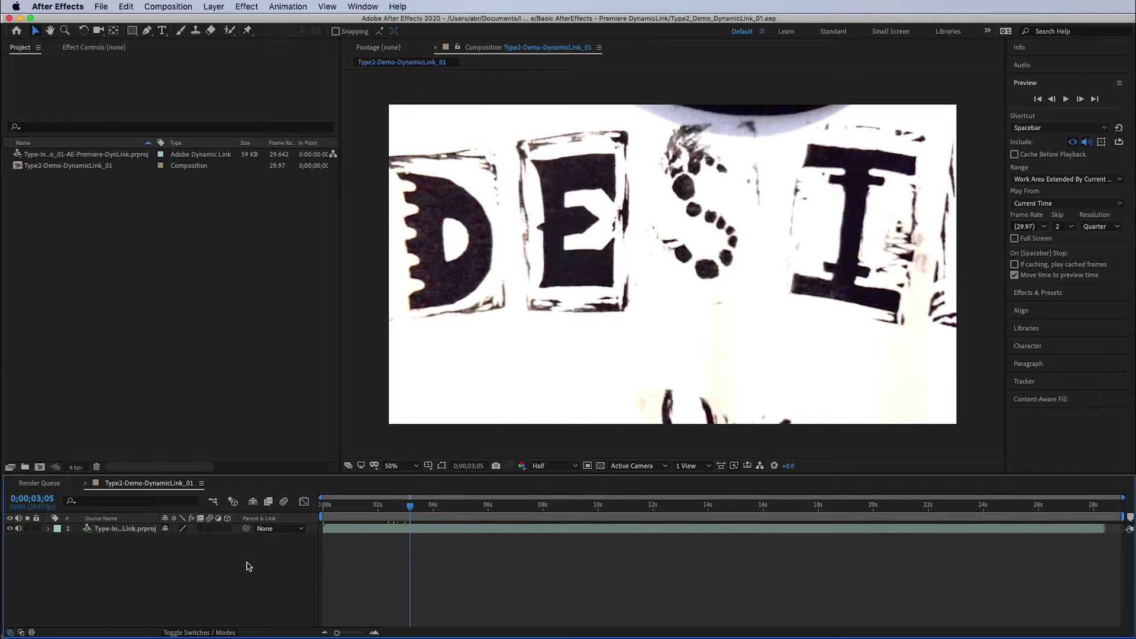
Step: Create a new text layer in the composition reading the author's full name followed by "- type 2 - Demo"
right_click(185, 567)
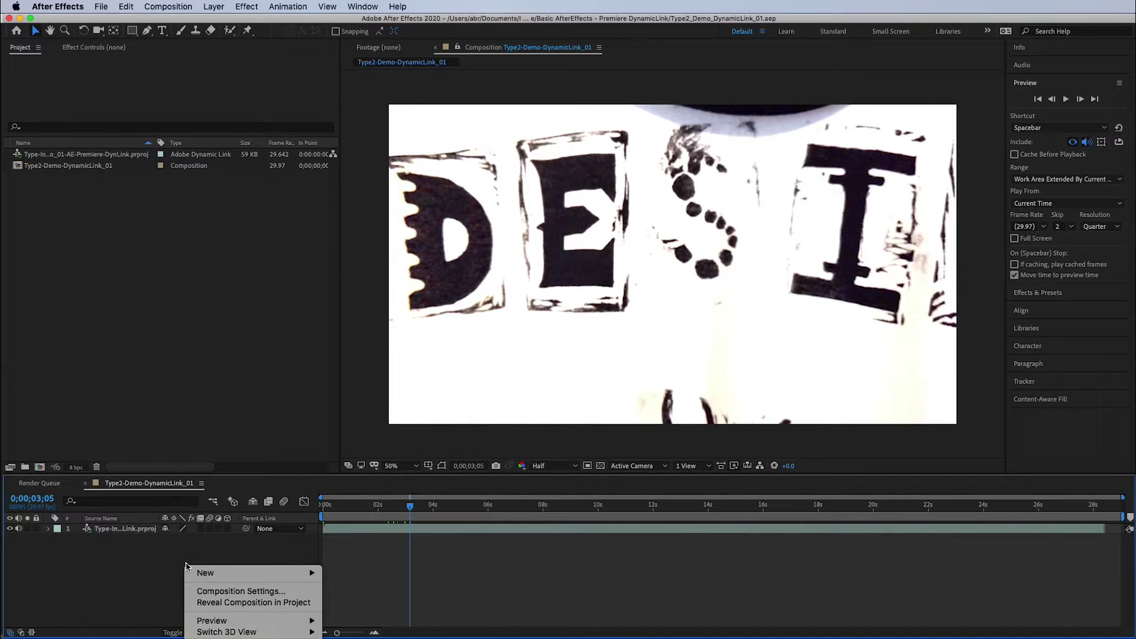
mouse_move(195, 571)
click(355, 588)
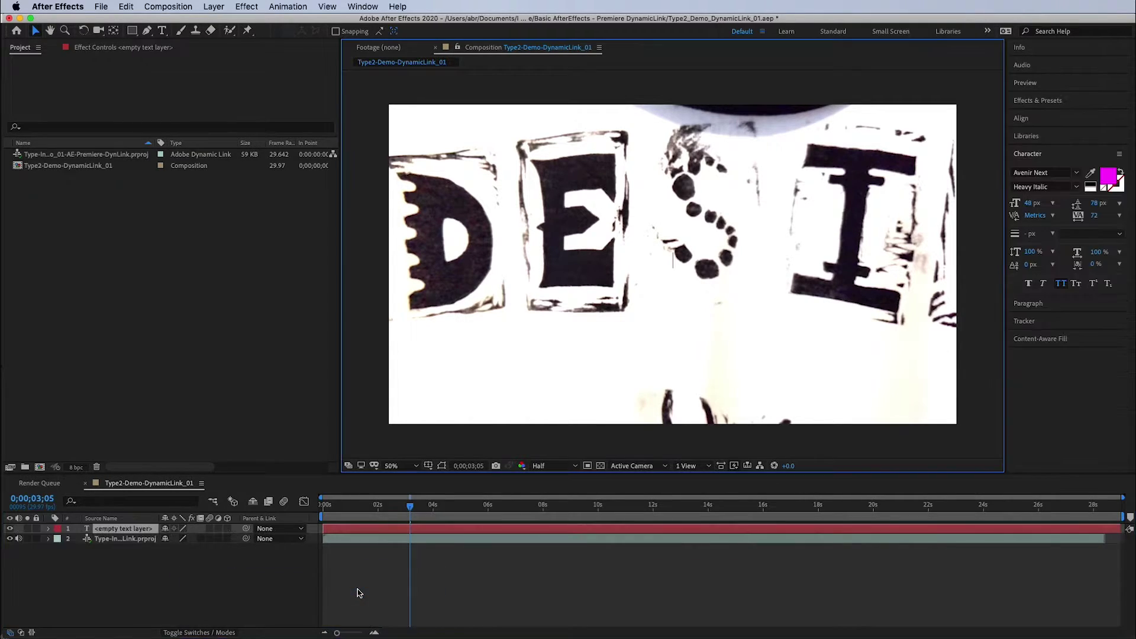
text(Al)
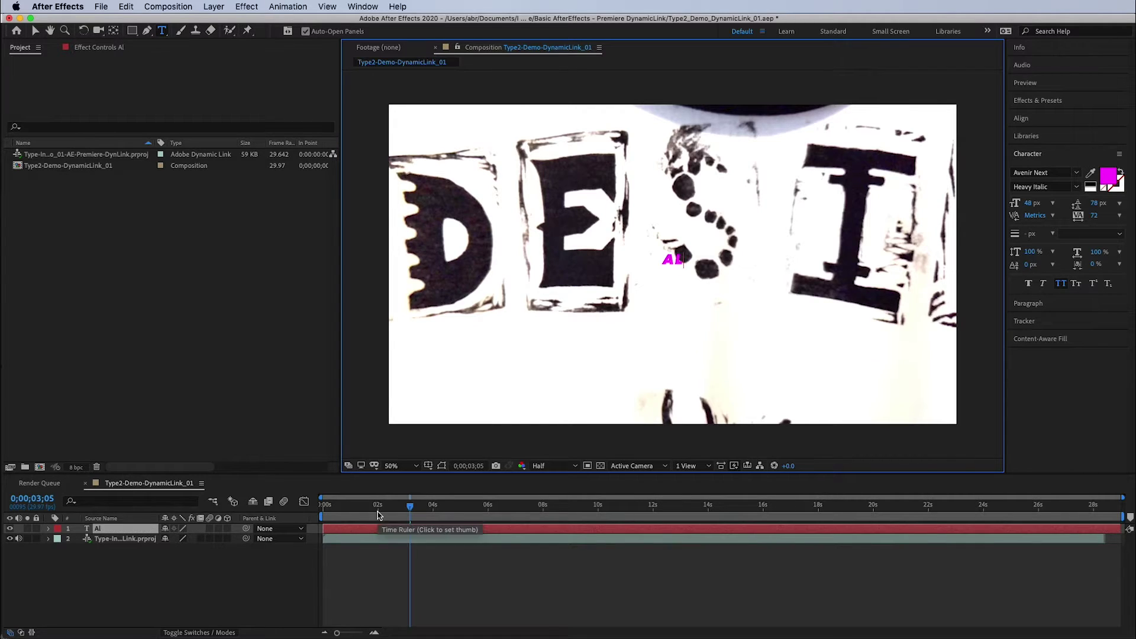
text(ex Braidwood - )
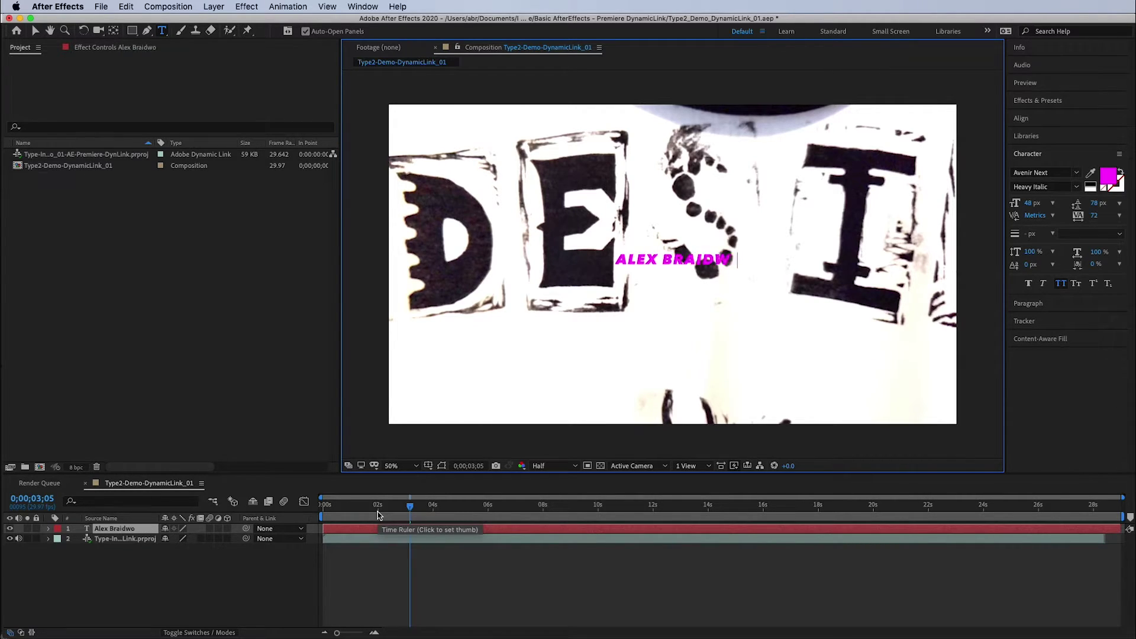
text(type 2 - )
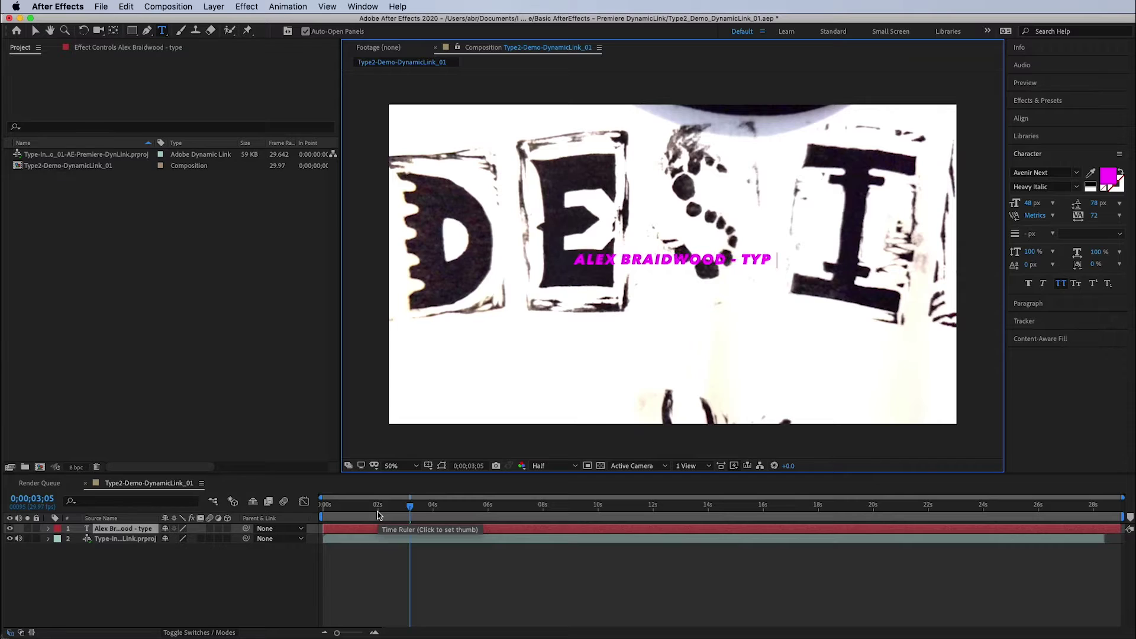
text(Demo)
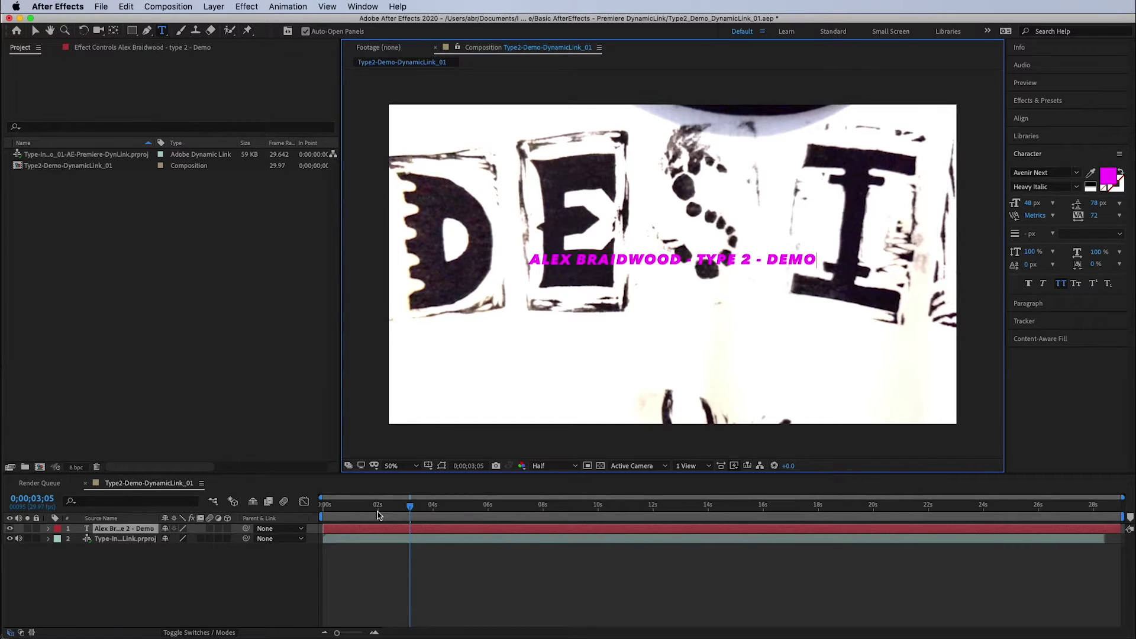
Step: Set the whole title to Medium Italic, with only the words "type 2" in Heavy Italic
key(super+a)
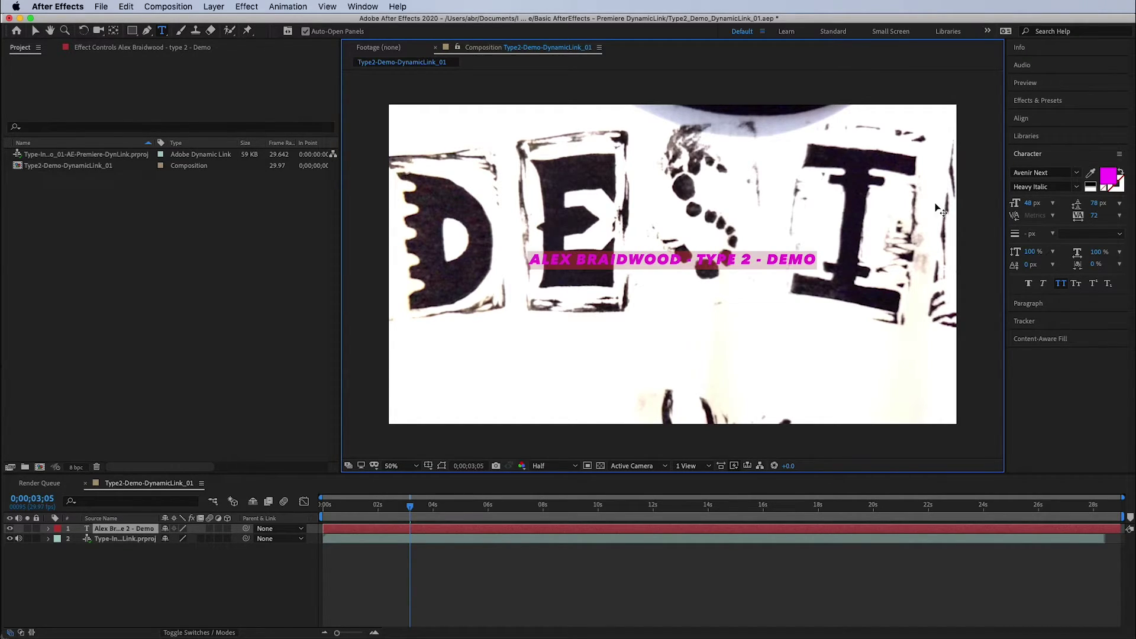
click(1076, 187)
click(1053, 257)
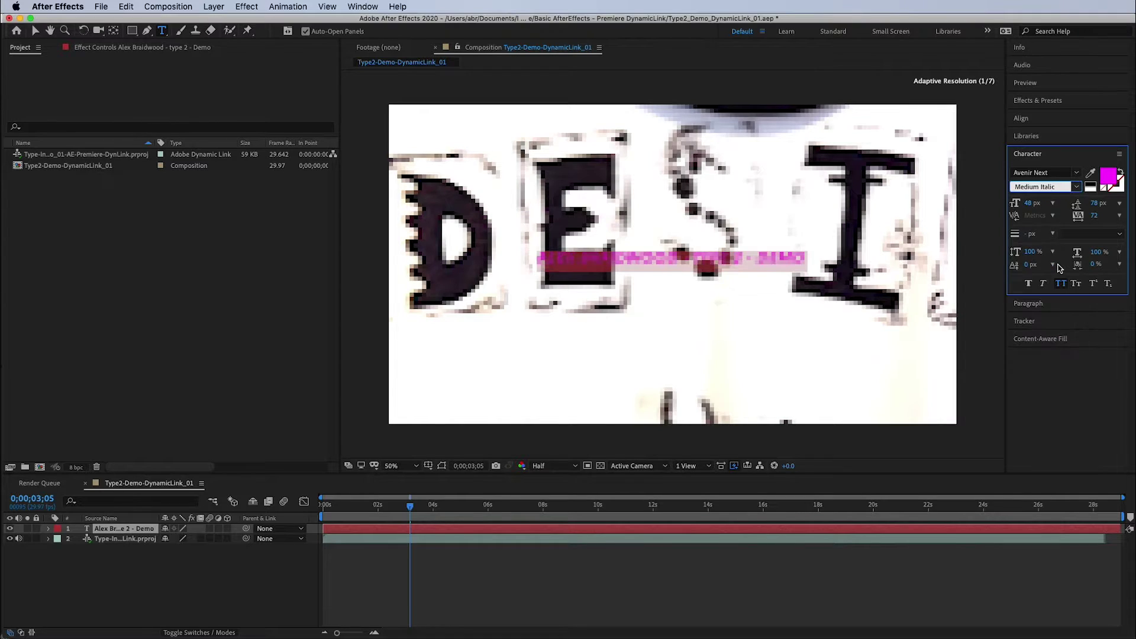
click(782, 254)
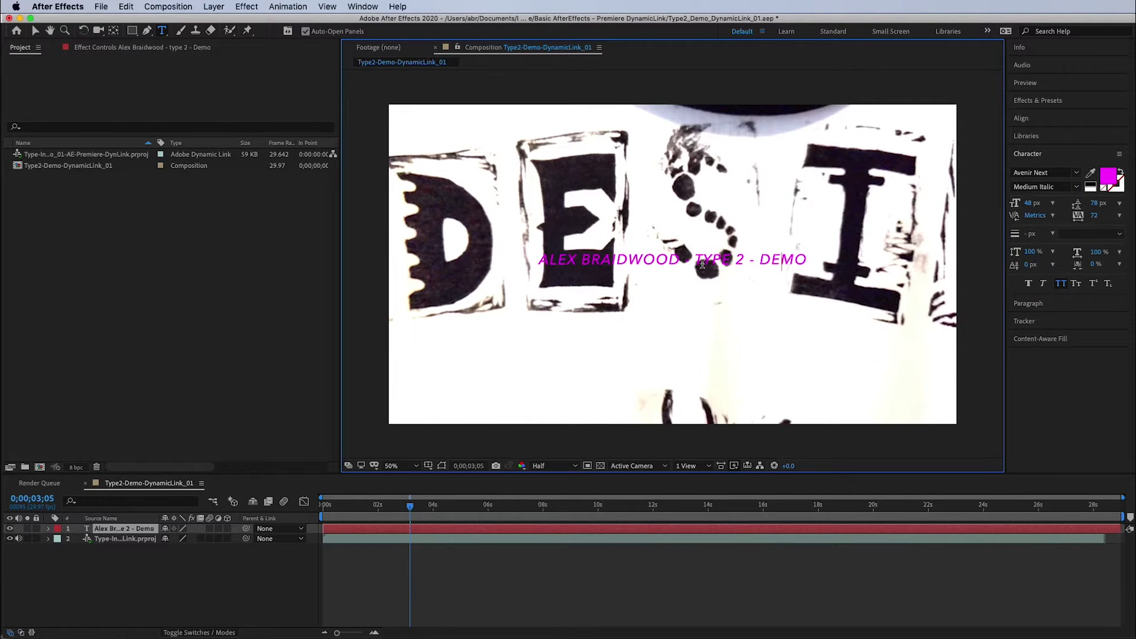
drag(692, 256, 741, 257)
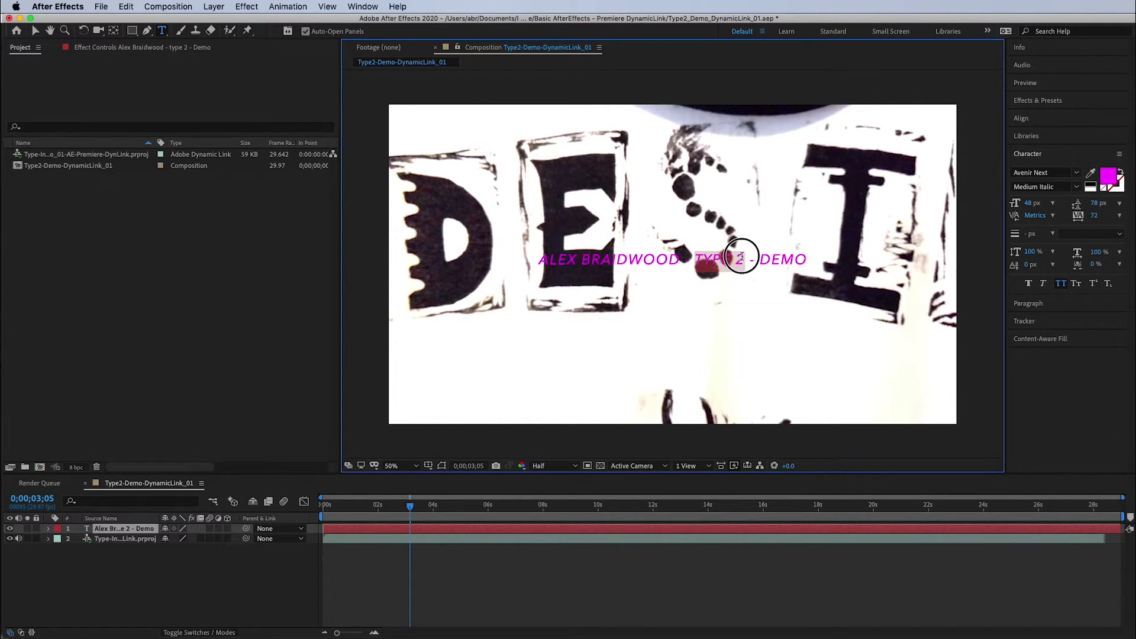
click(1075, 187)
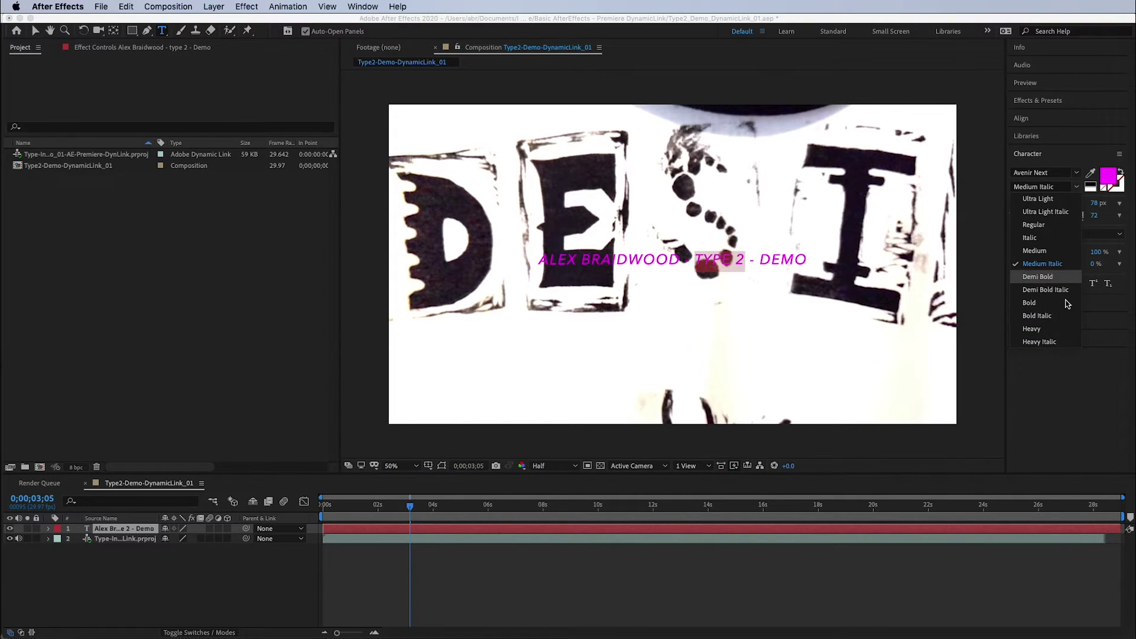
click(1059, 342)
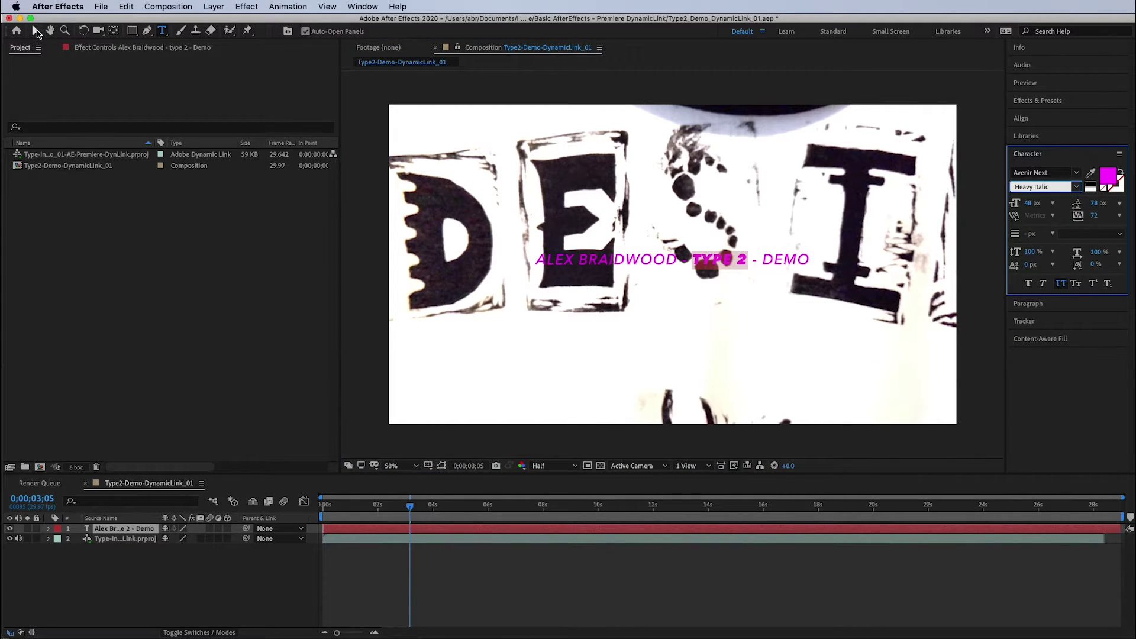
Step: Move the title text to the lower edge of the frame and centre it horizontally in the composition
click(35, 30)
drag(745, 274, 603, 413)
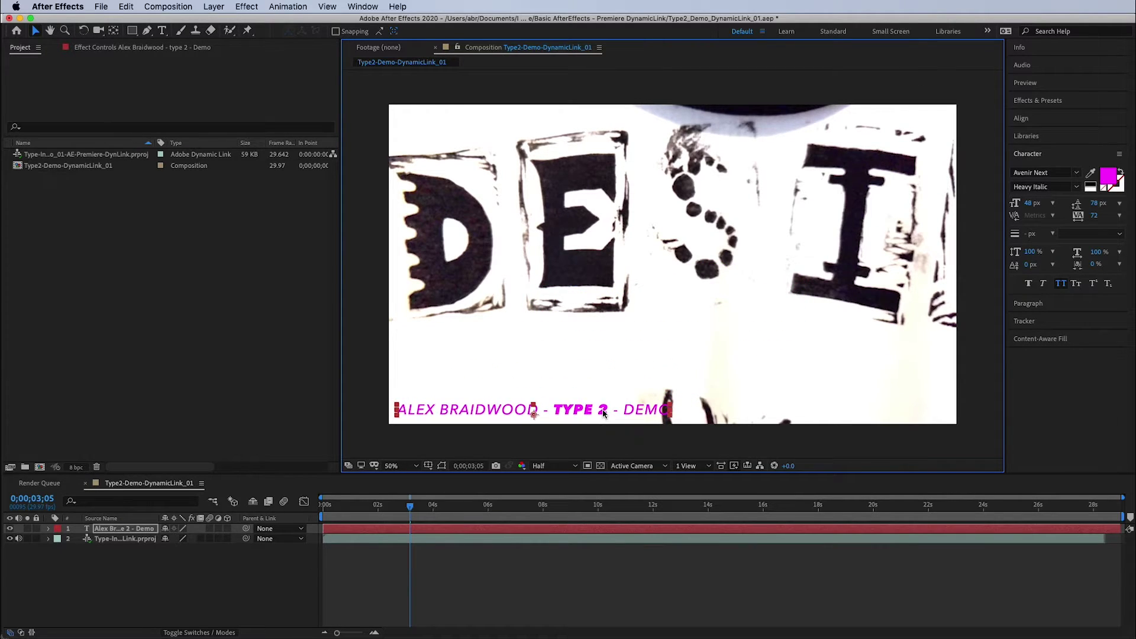
click(1022, 118)
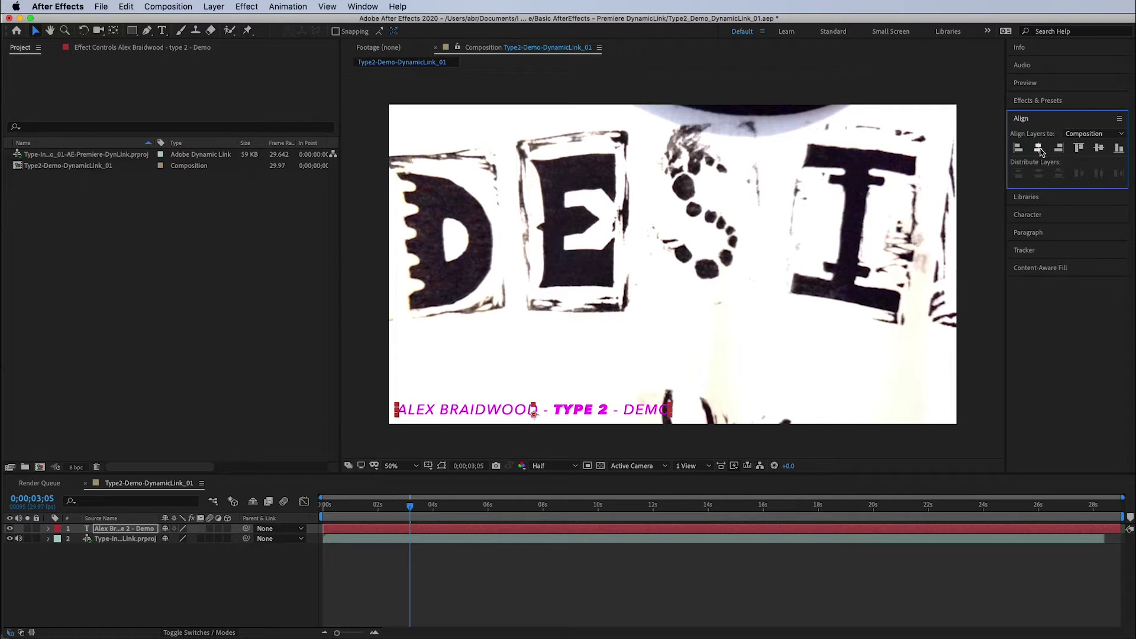
click(1039, 149)
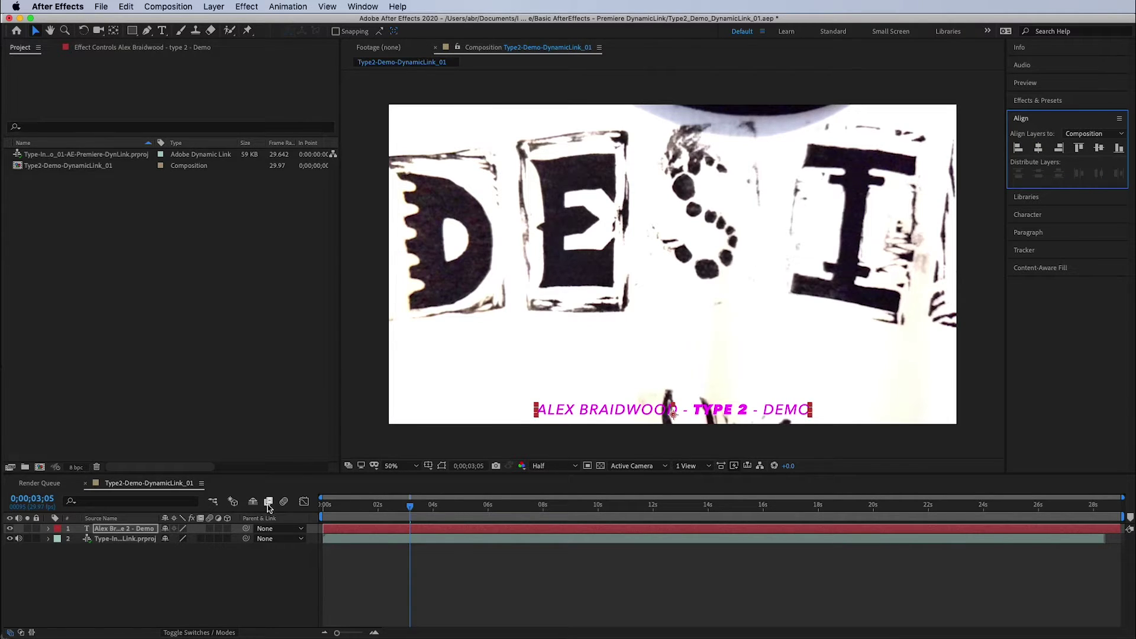
Step: Trim the end of the text layer to about 2 seconds and set the current time to 1;04
click(335, 579)
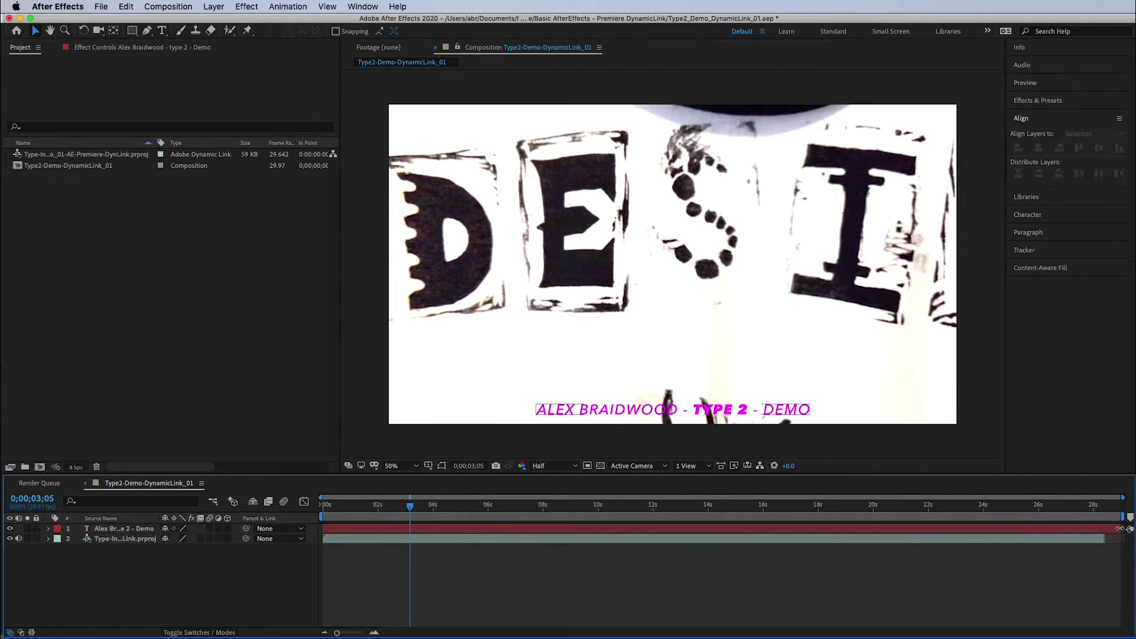
drag(1119, 528, 380, 525)
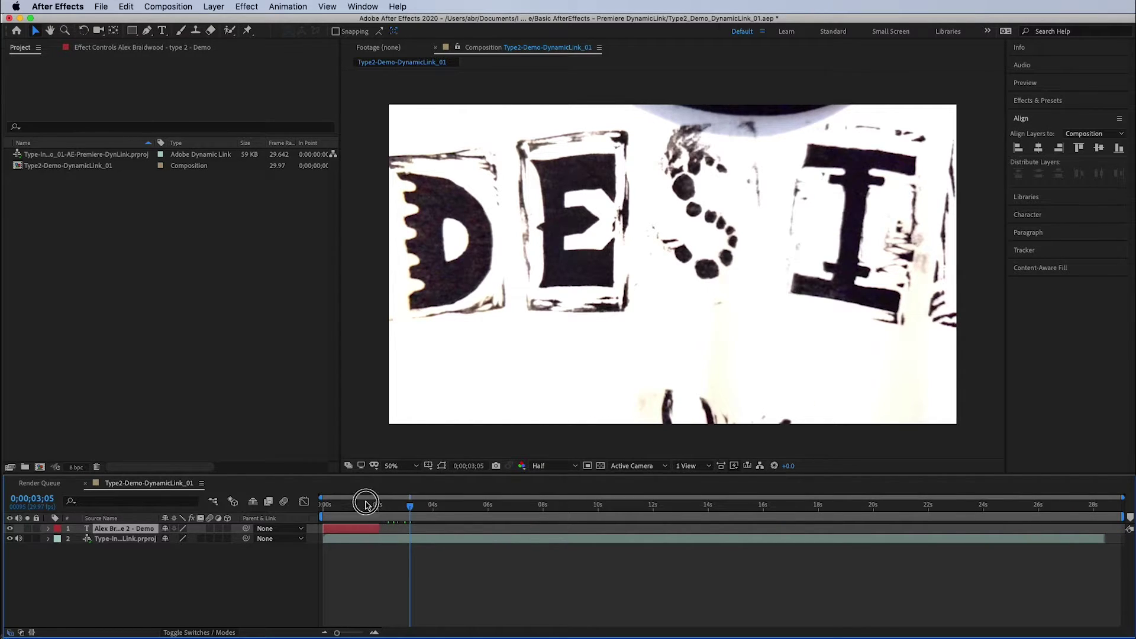
click(354, 505)
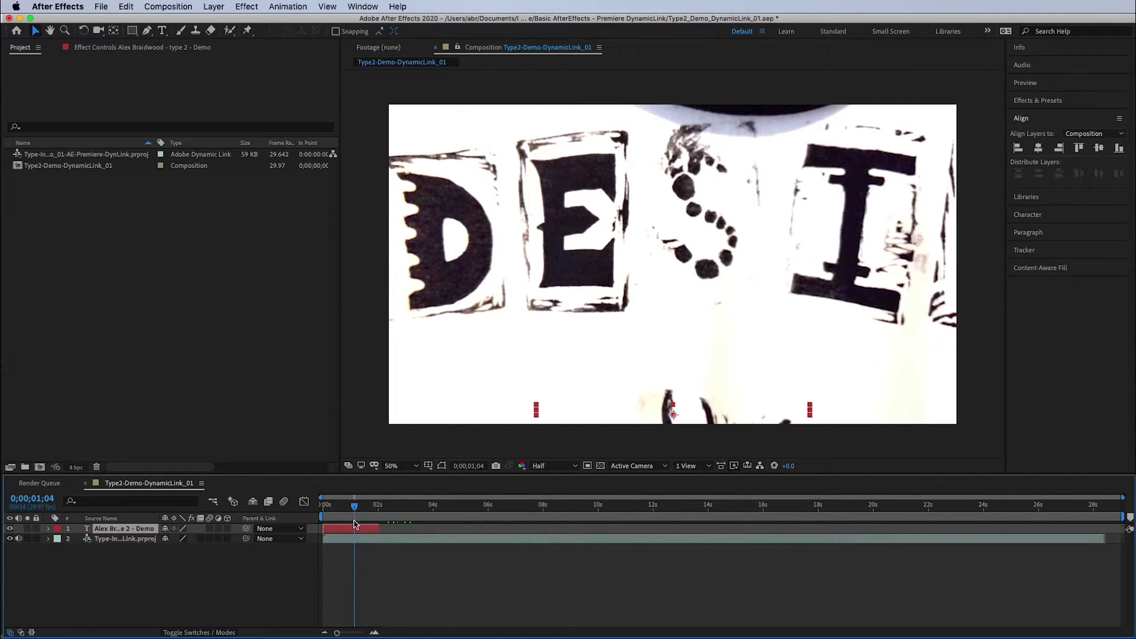
Step: Expand the text layer's Transform properties, keep the preview resolution at Half, and set the current time to 0;26
click(49, 529)
drag(339, 514, 351, 513)
click(563, 466)
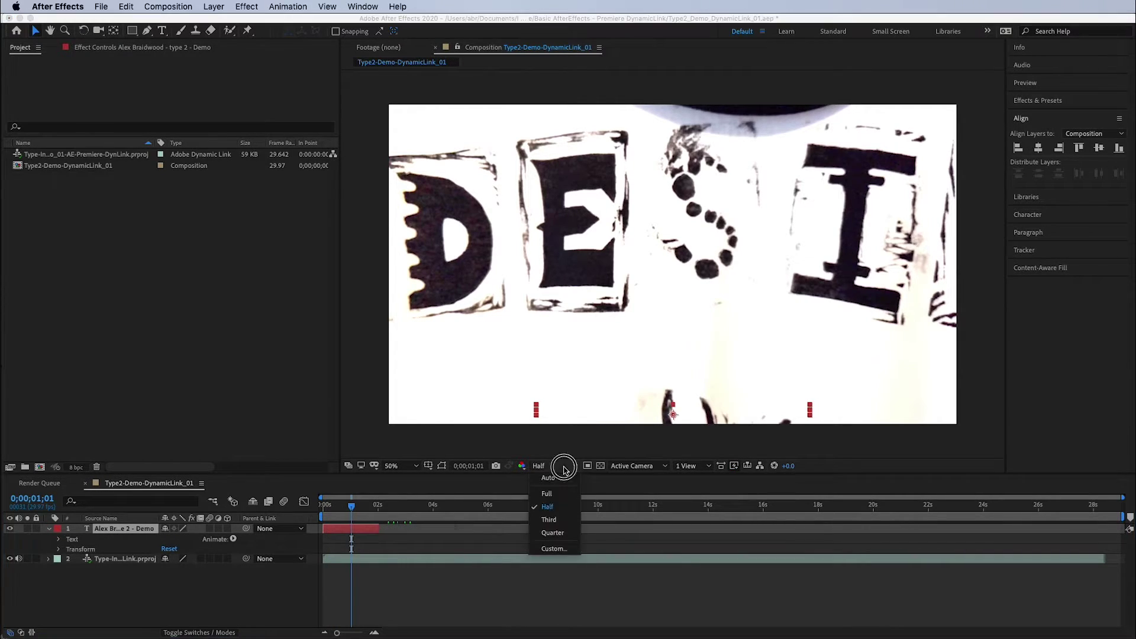
click(561, 510)
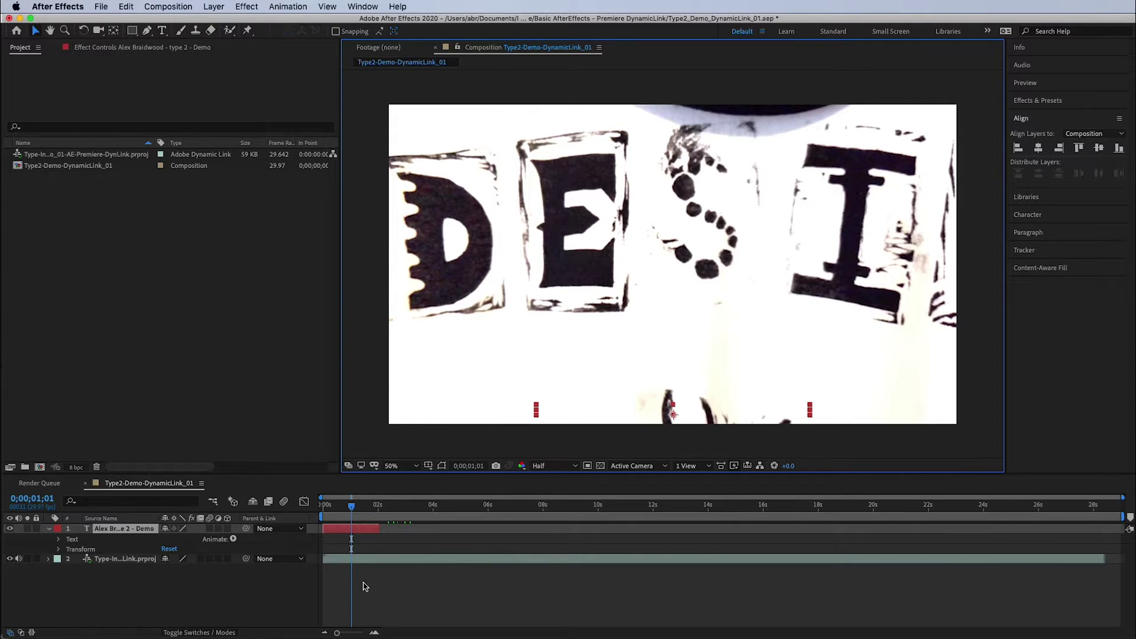
click(58, 550)
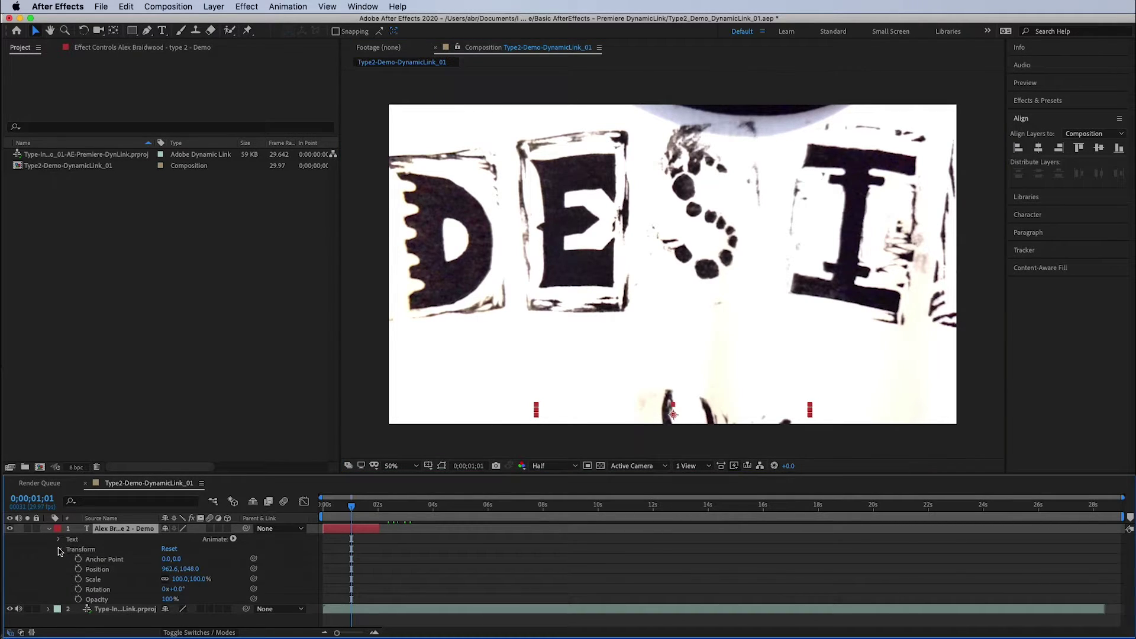
drag(348, 514, 346, 516)
Step: Save the Premiere Pro project, return to After Effects and save its project too
key(super+Tab)
key(super+s)
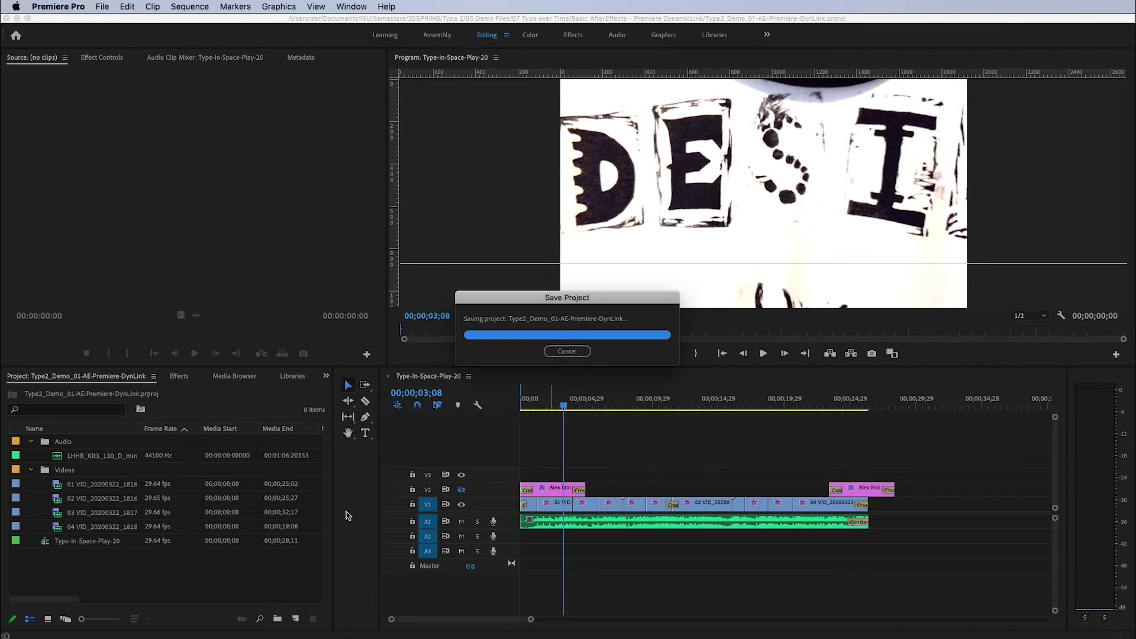
key(super+Tab)
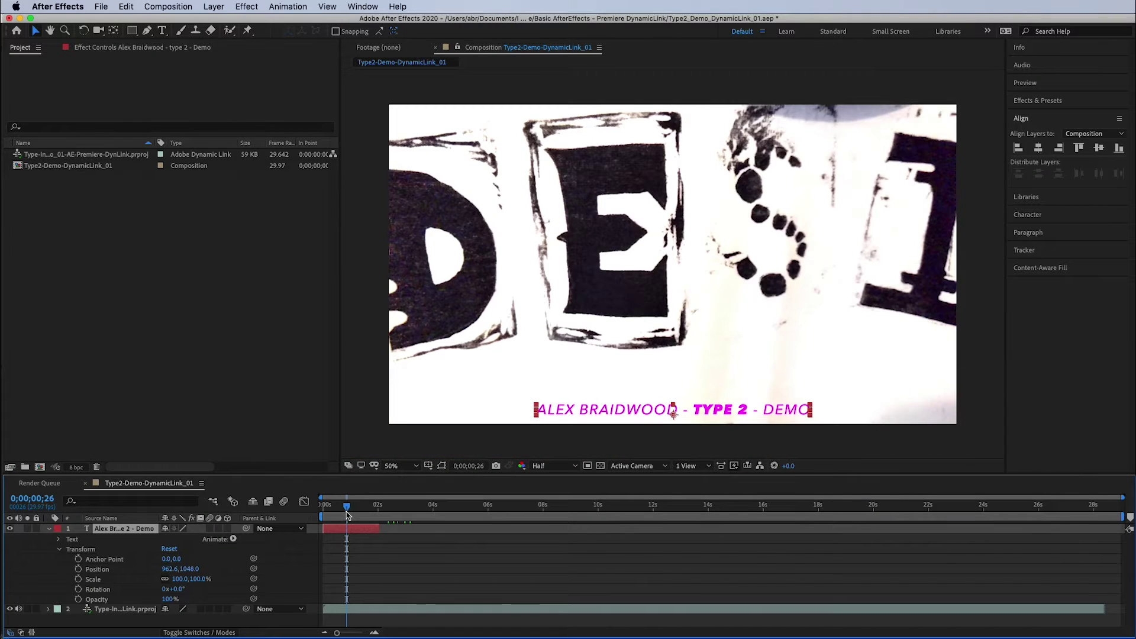
key(super+s)
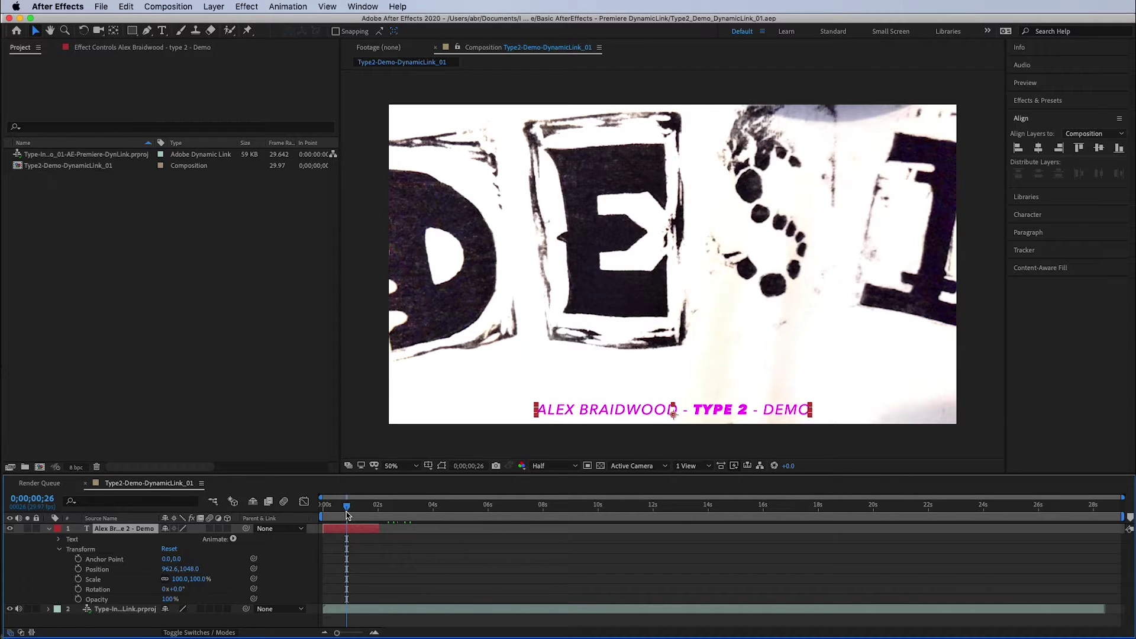
key(super+Tab)
key(super+Tab)
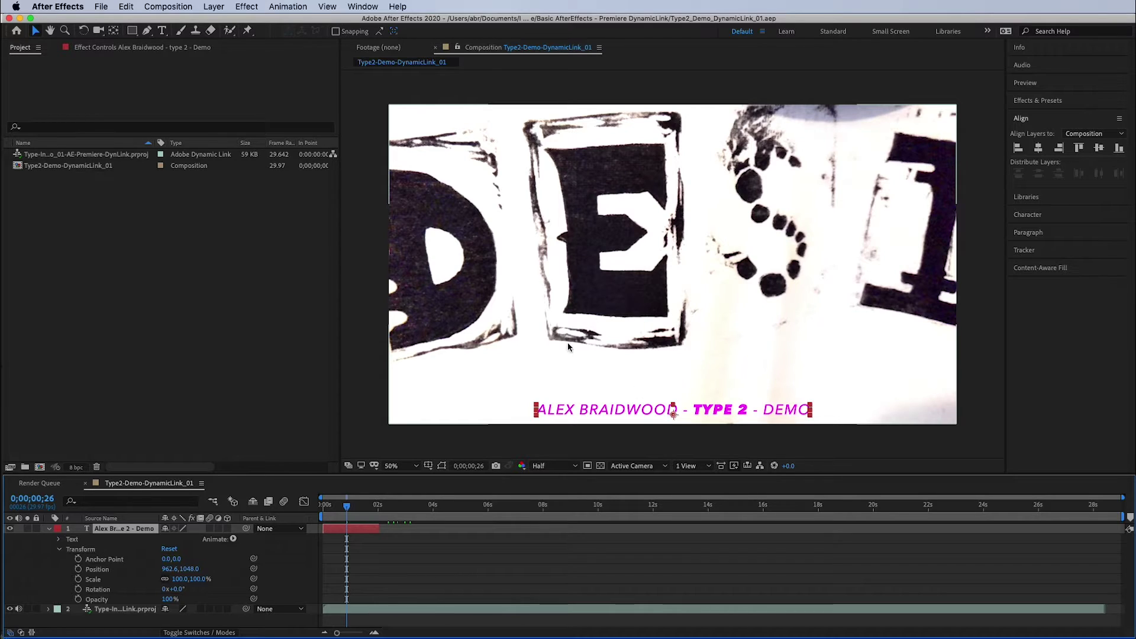
Step: Keyframe the text layer's Opacity to fade from 100% at 1;13 to 0% at 1;27
drag(347, 508, 348, 510)
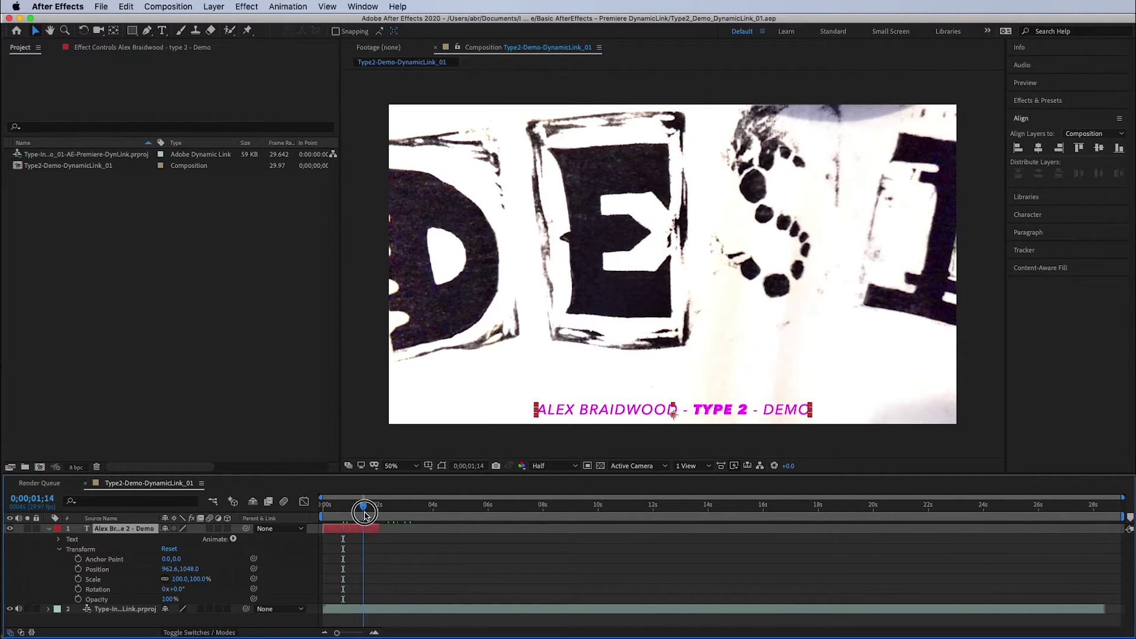
click(363, 509)
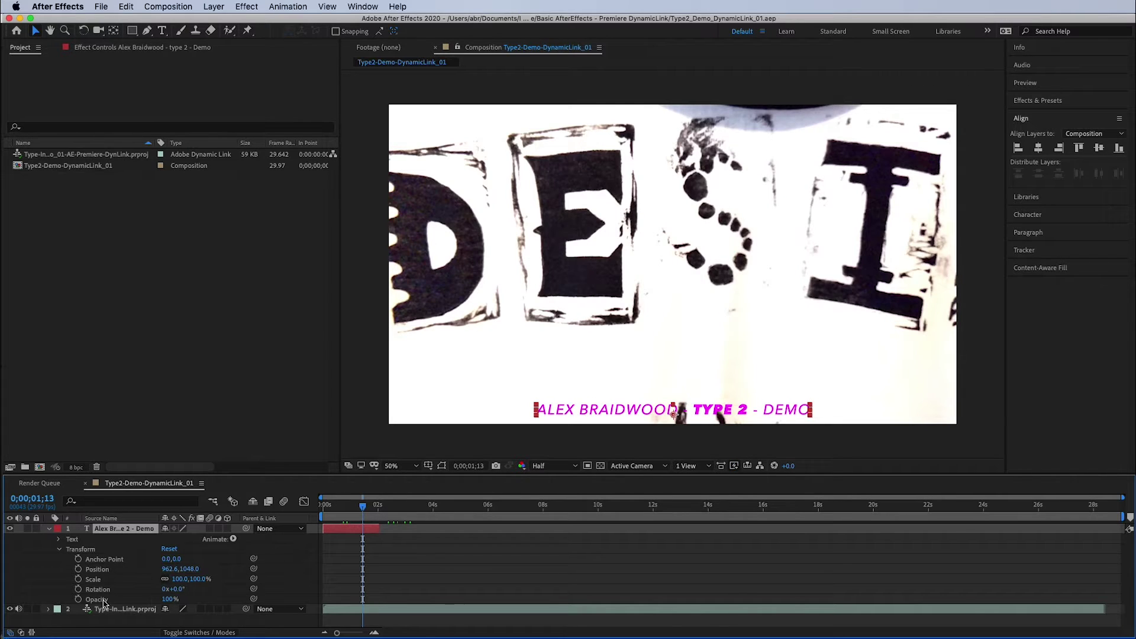
click(78, 599)
click(366, 509)
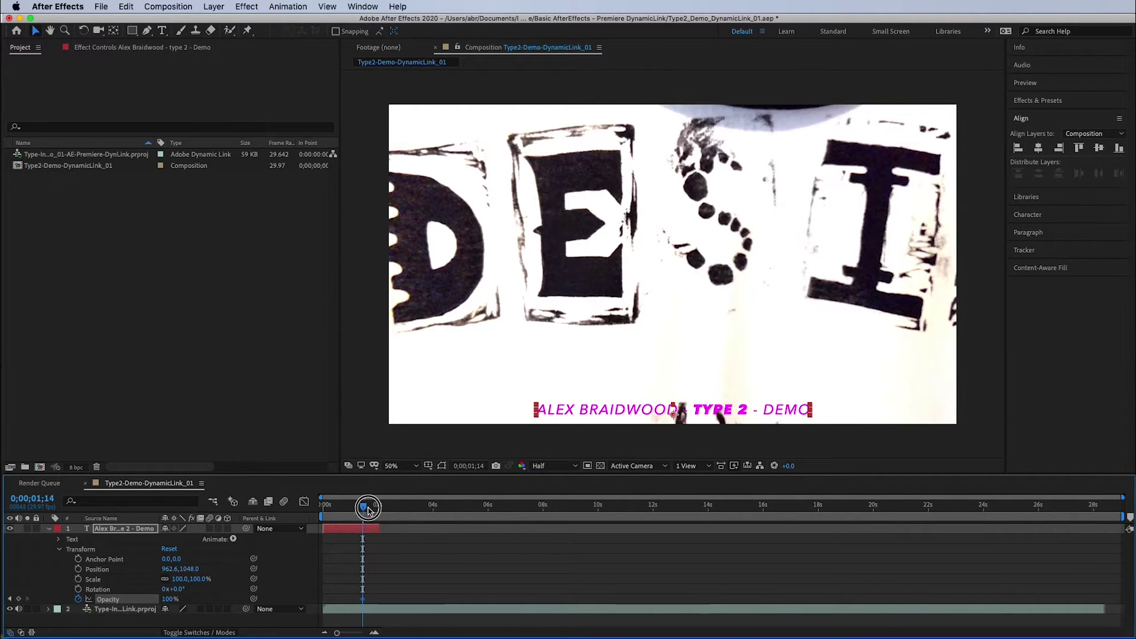
drag(368, 510, 375, 508)
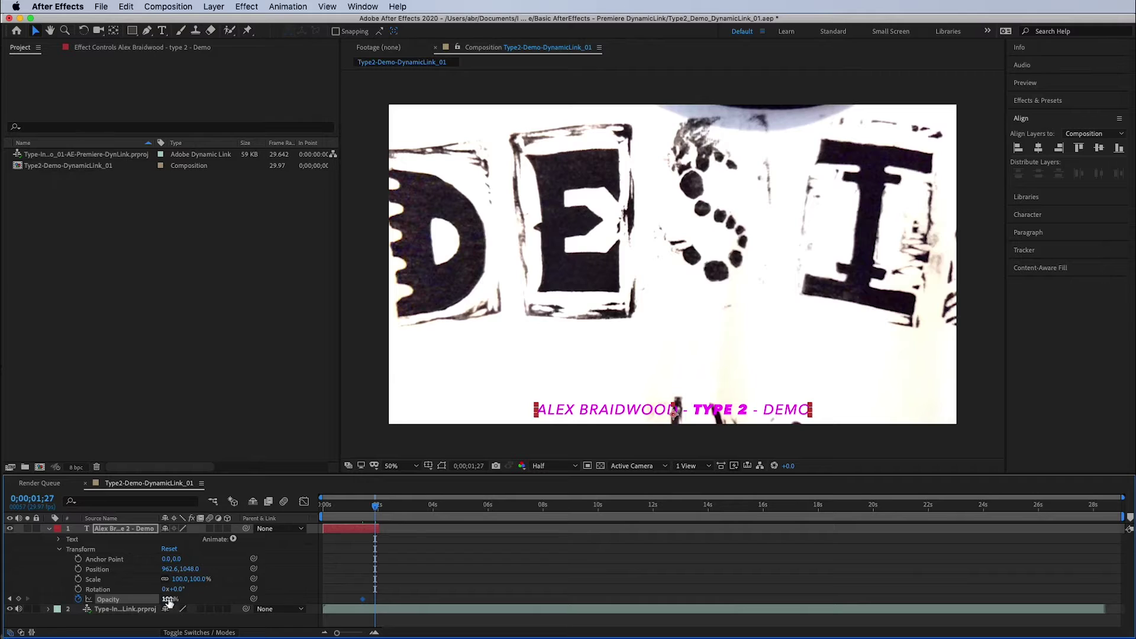
click(169, 599)
text(0)
key(Return)
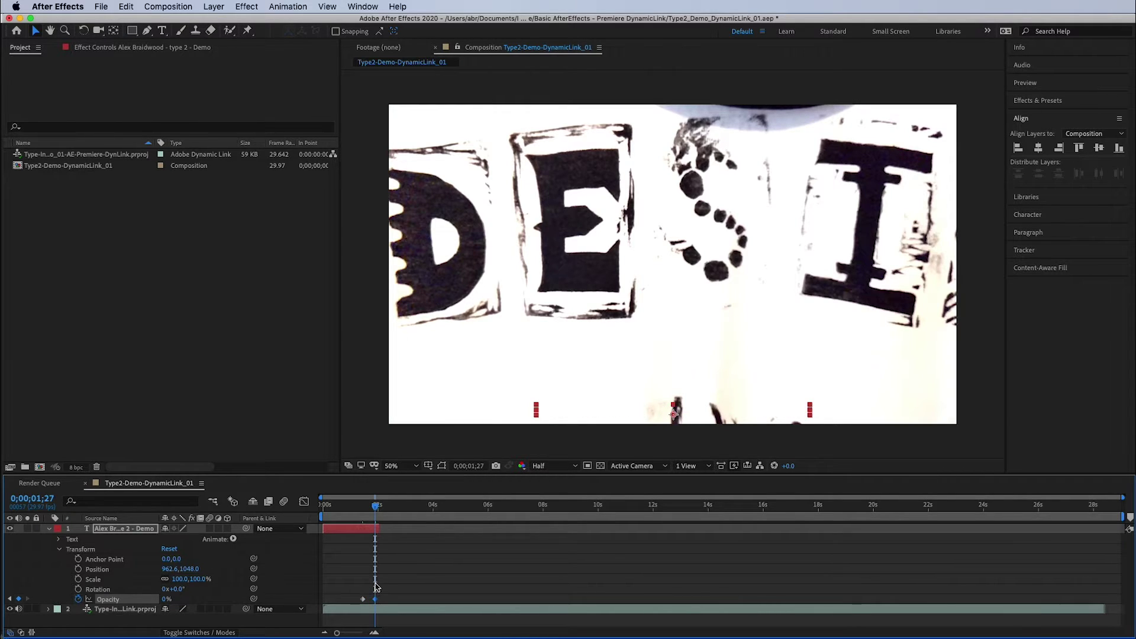
click(378, 600)
Step: Set the current time to 1;03 and add a Tracking text animator to the title layer
mouse_move(367, 507)
mouse_down()
mouse_move(332, 509)
mouse_move(369, 509)
mouse_move(353, 511)
mouse_up()
click(353, 535)
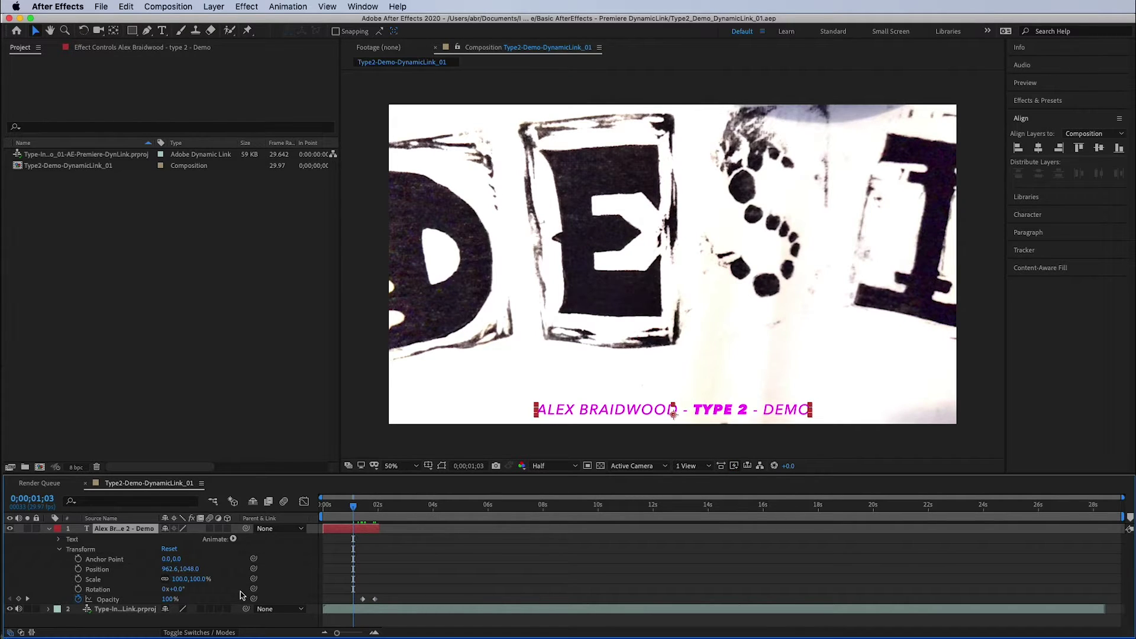
click(233, 539)
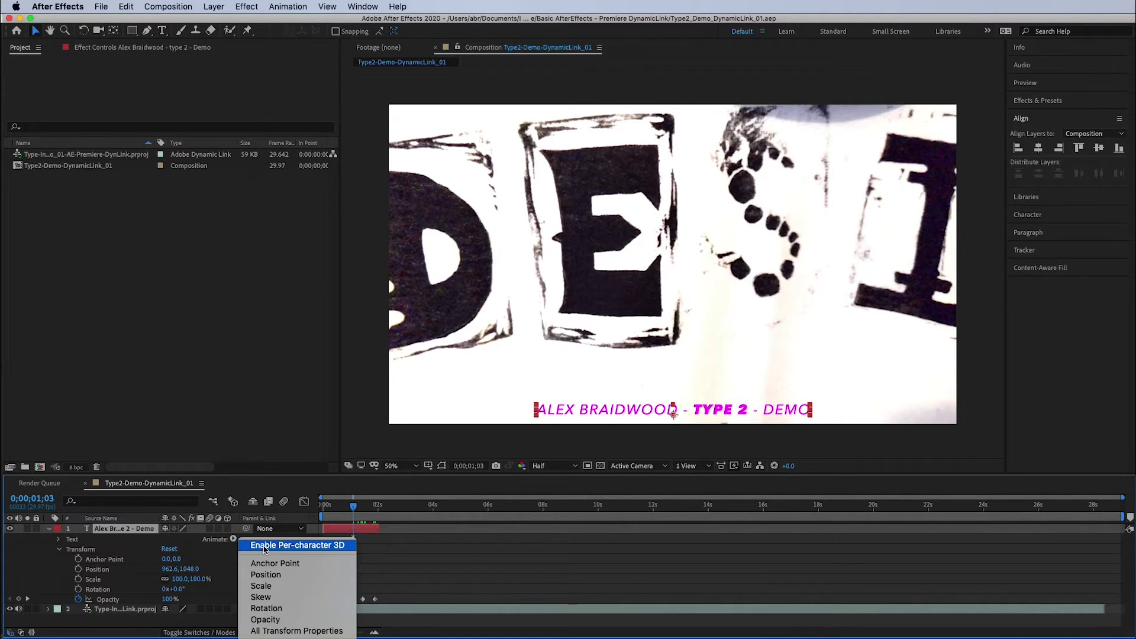
click(278, 629)
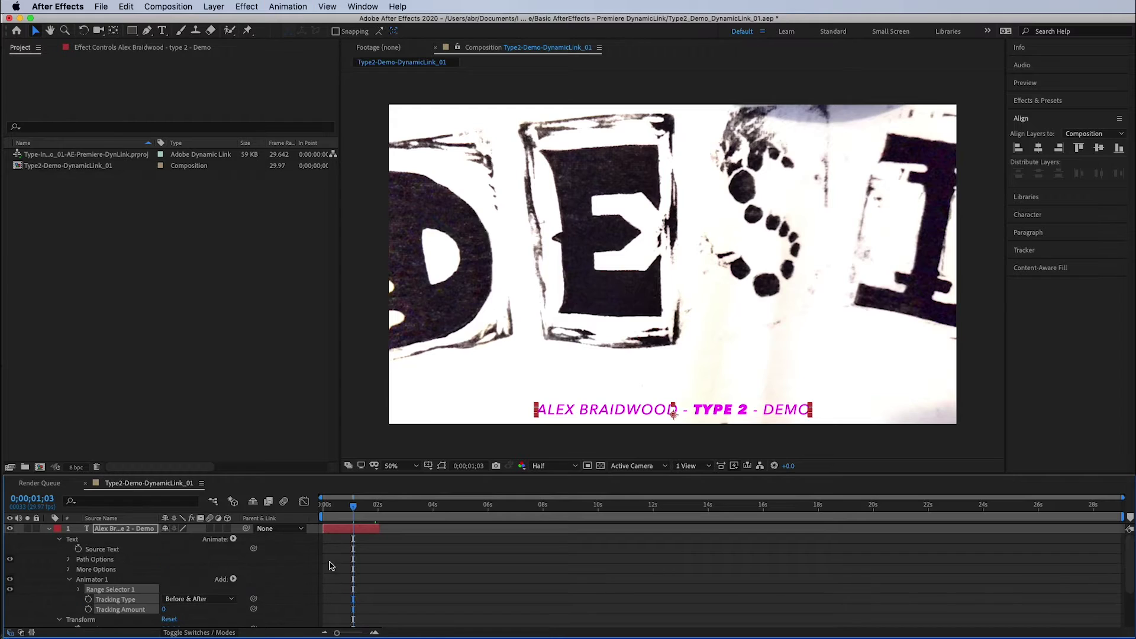
Step: Collapse the title's Transform properties and start Tracking Type and Tracking Amount keyframes at 0;00
scroll(417, 567, down, 3)
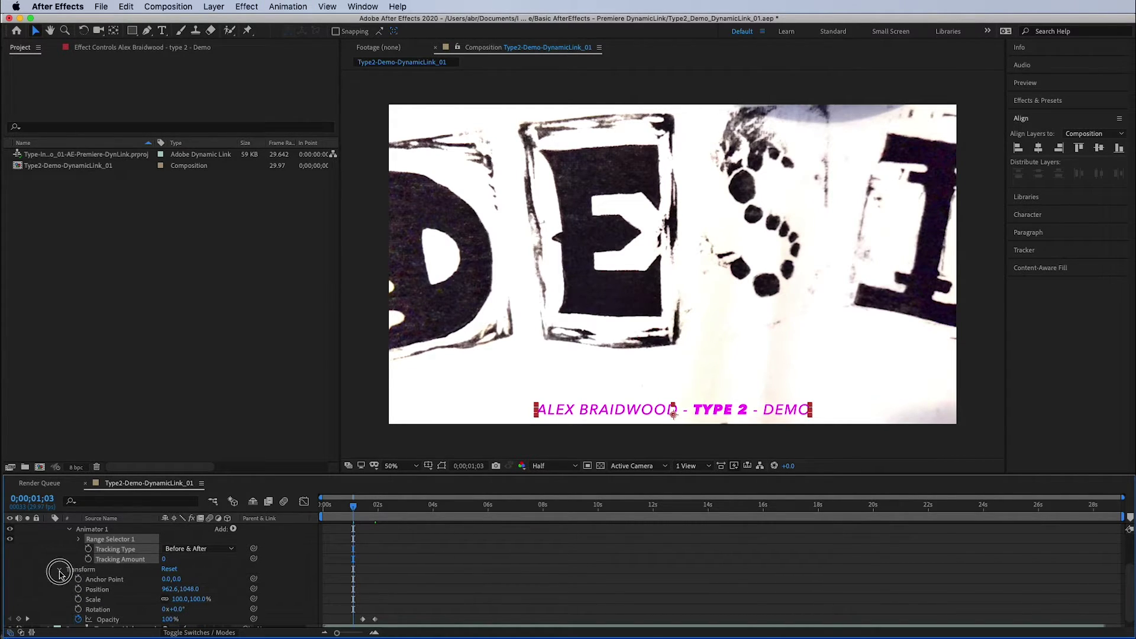
click(59, 570)
drag(355, 507, 317, 506)
scroll(151, 591, up, 1)
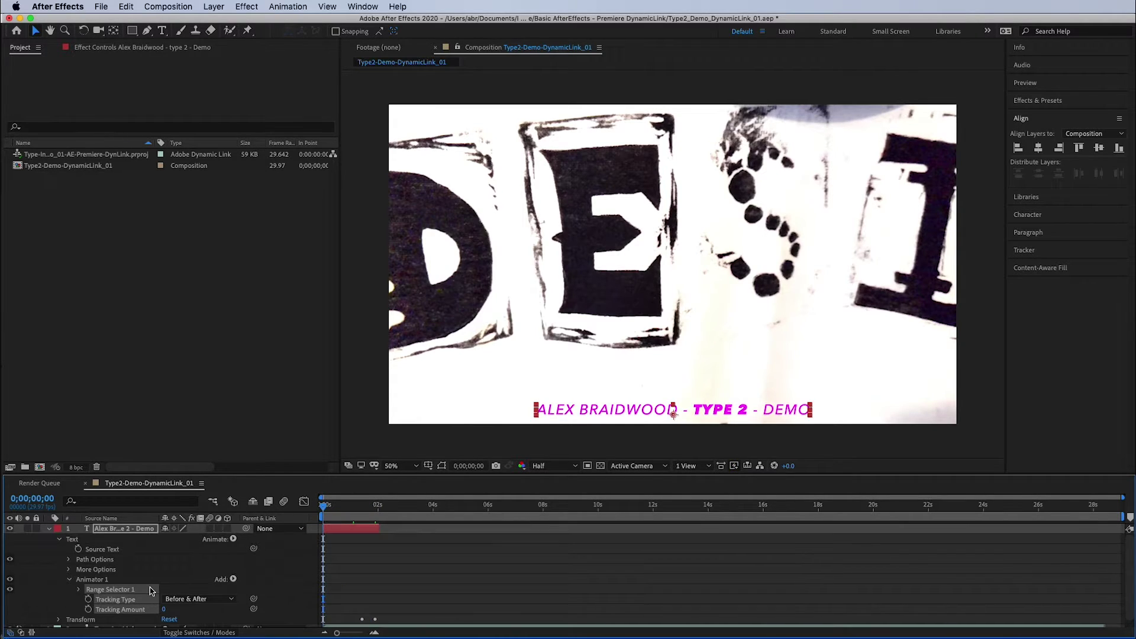
click(88, 609)
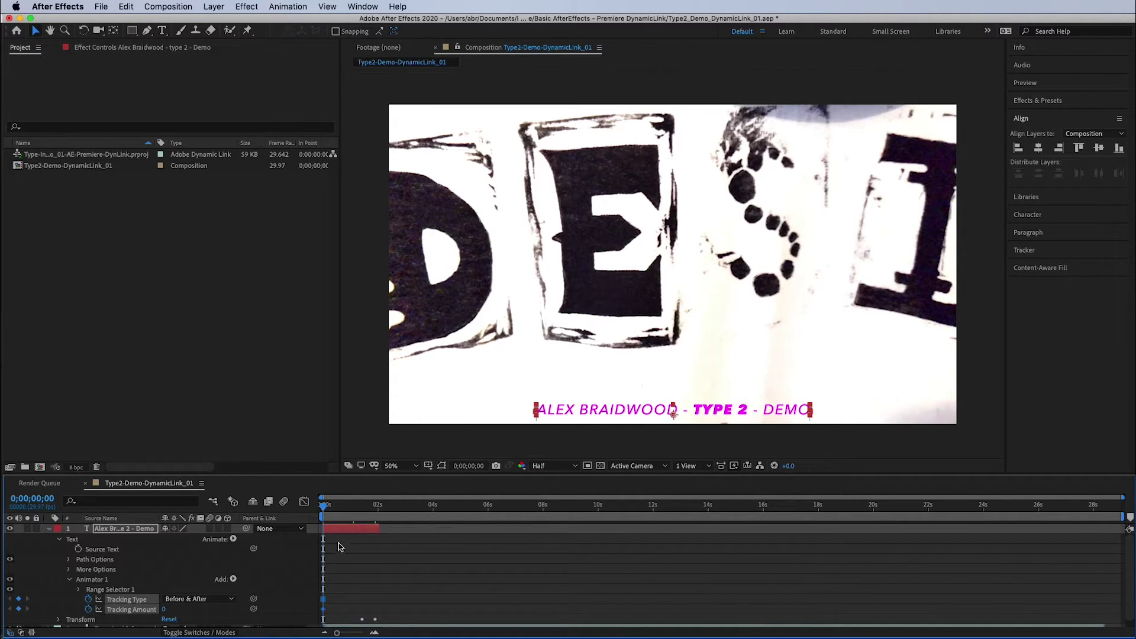
Step: Set the title's Tracking Amount to 28 at 1;29 and save the project
drag(329, 519, 379, 510)
drag(165, 610, 181, 611)
key(super+s)
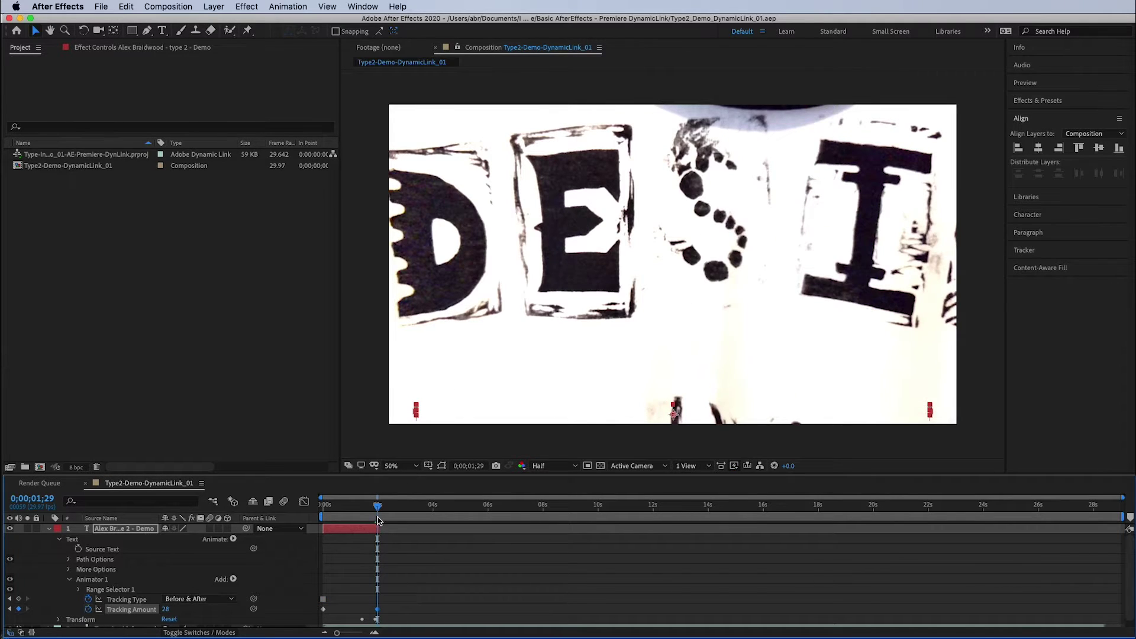
Step: Save the Premiere Pro project, return to After Effects and scrub through the title animation to 4;25
drag(378, 508, 352, 510)
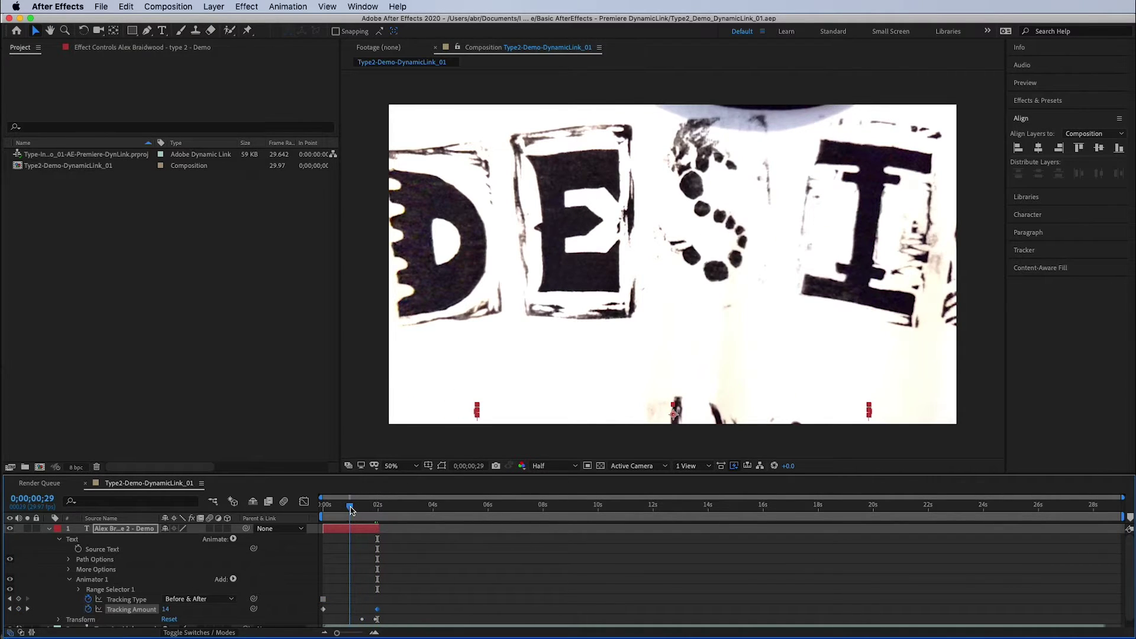
key(super+Tab)
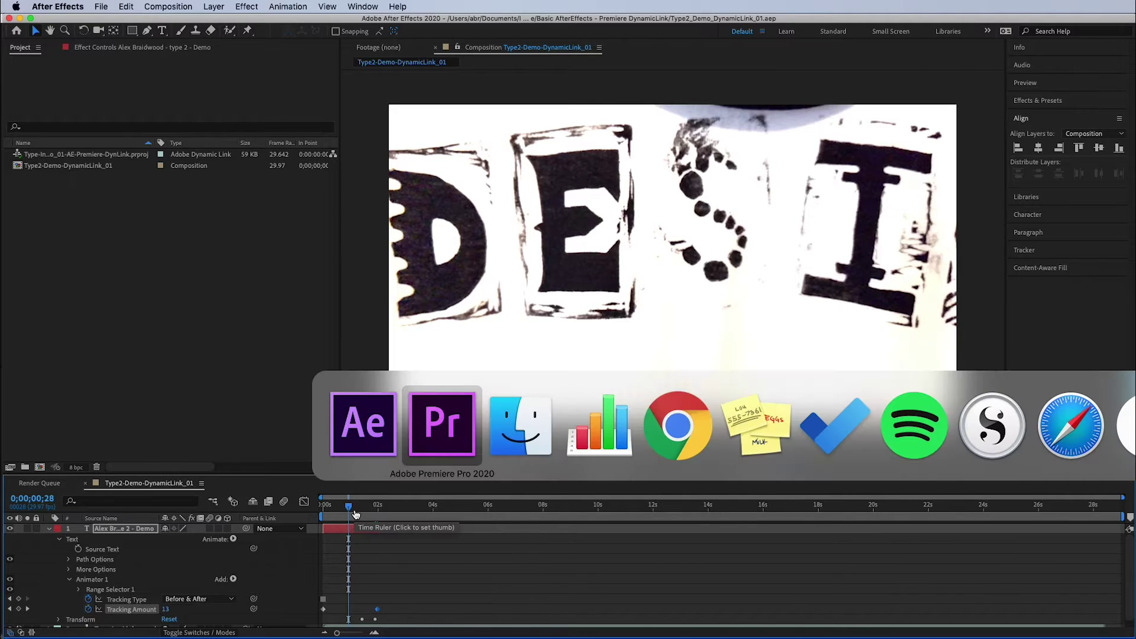
key(super+s)
key(super+Tab)
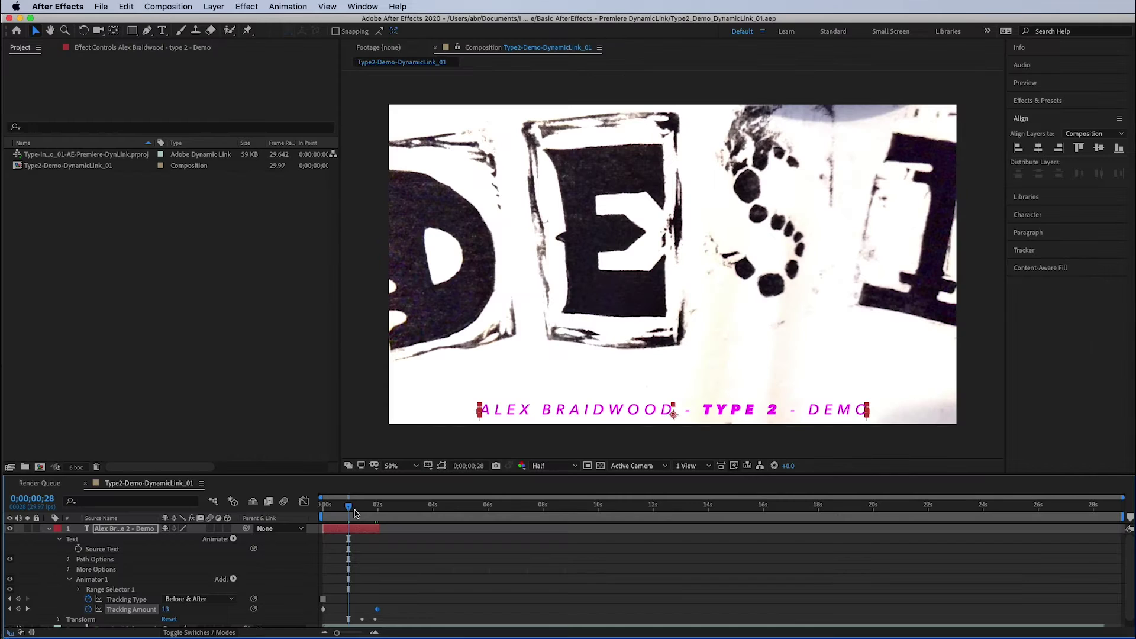
drag(348, 510, 456, 512)
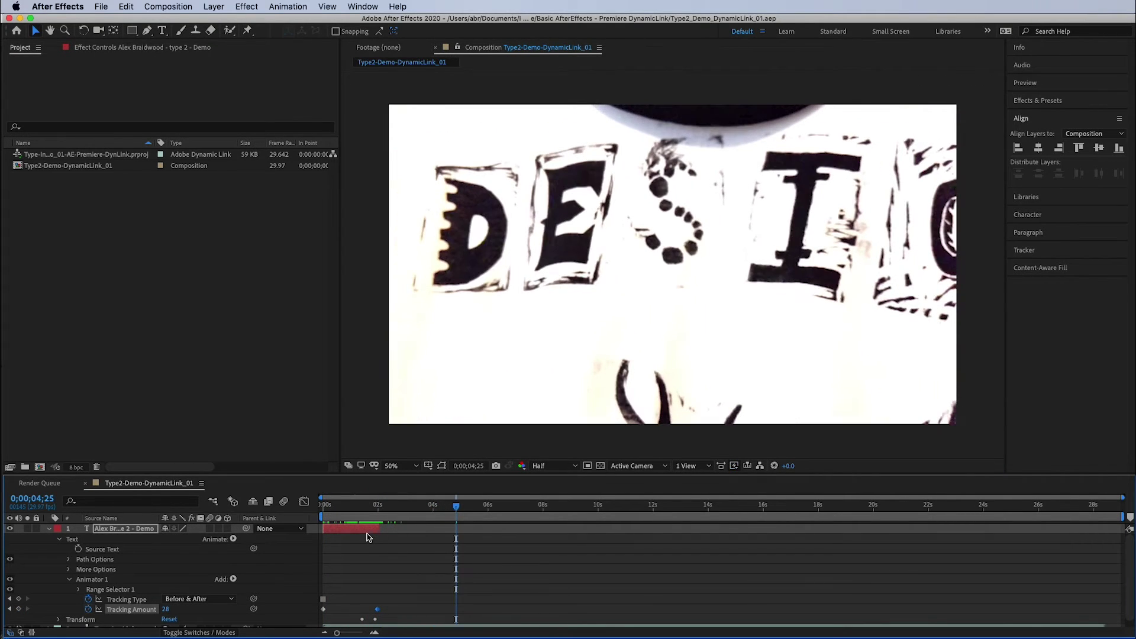
Step: Collapse the title layer, duplicate it, and move the duplicate to the end of the composition, starting at about 27 seconds
click(114, 527)
click(50, 531)
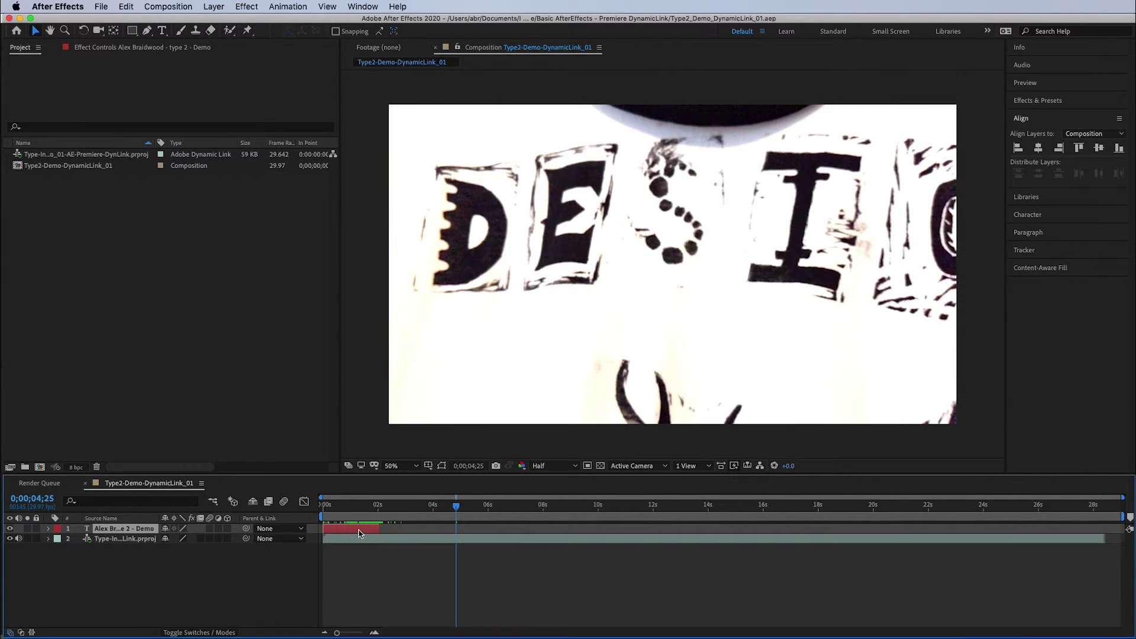
key(super+d)
drag(358, 529, 1094, 531)
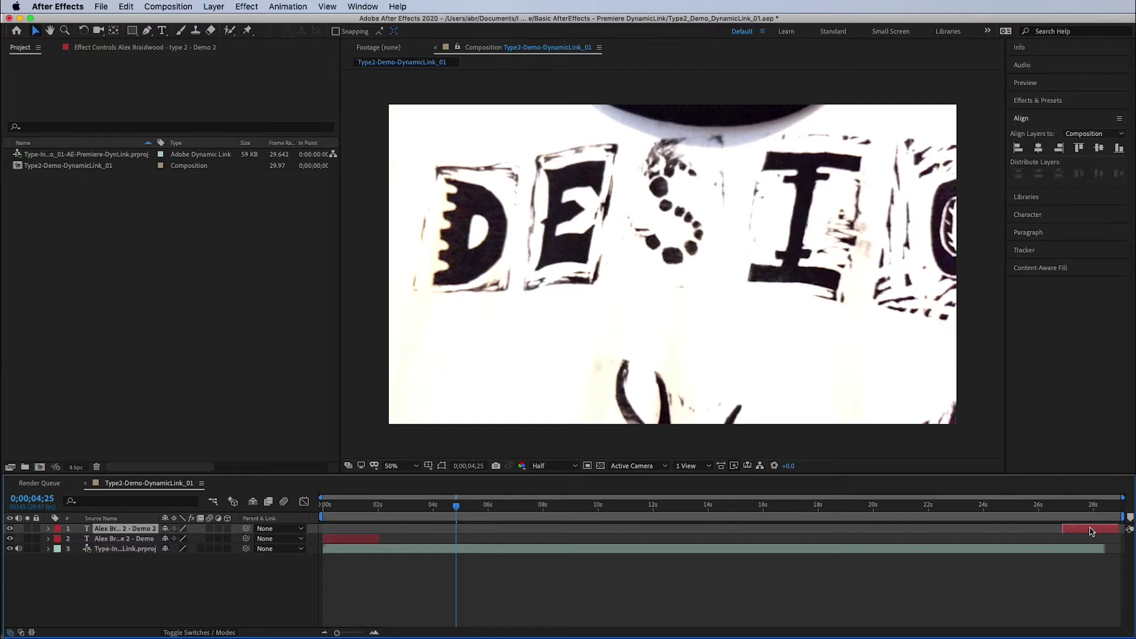
Step: Reverse the duplicate's keyframes: Opacity from 0% at its start to 100% at about 27;21, and Tracking Amount from 28 to 0
key(u)
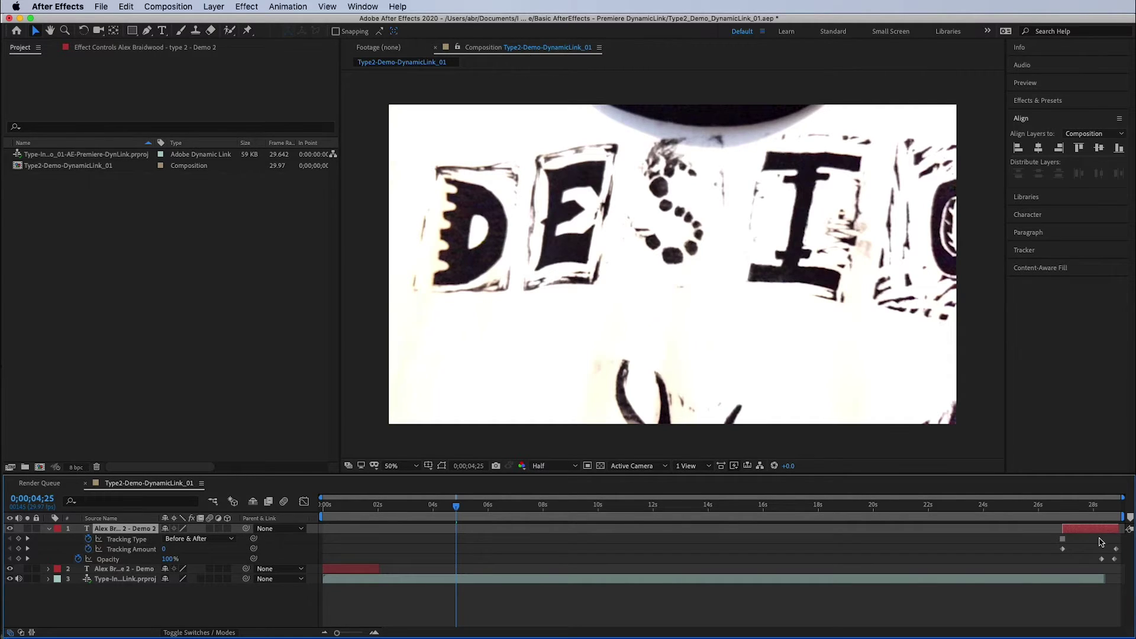
drag(1115, 560, 1063, 562)
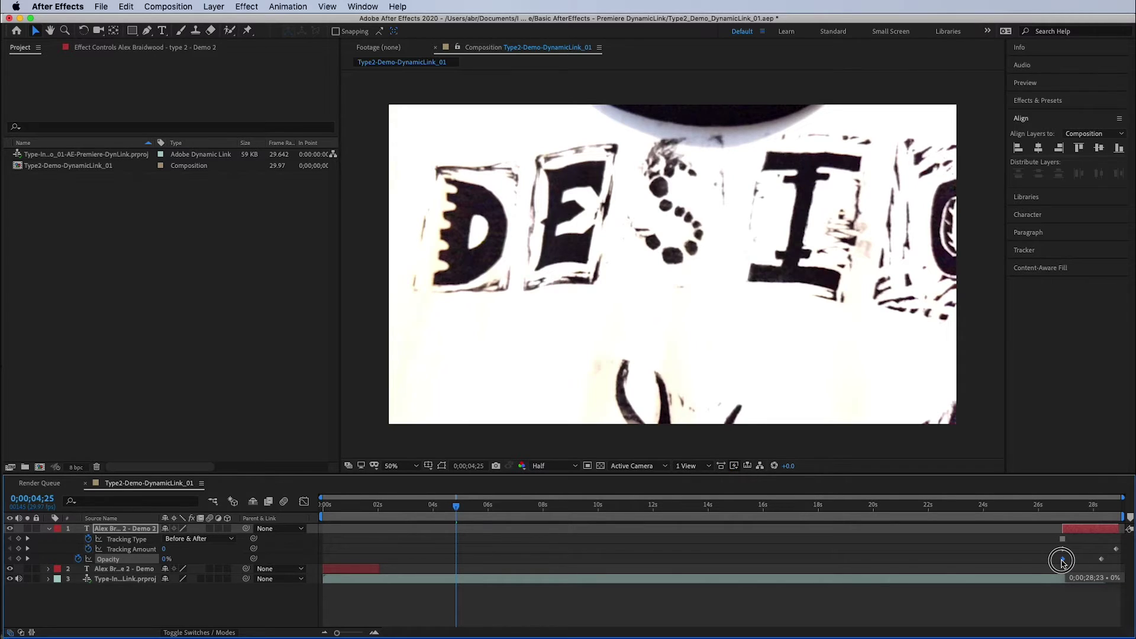
drag(1101, 559, 1085, 562)
drag(1034, 507, 1086, 513)
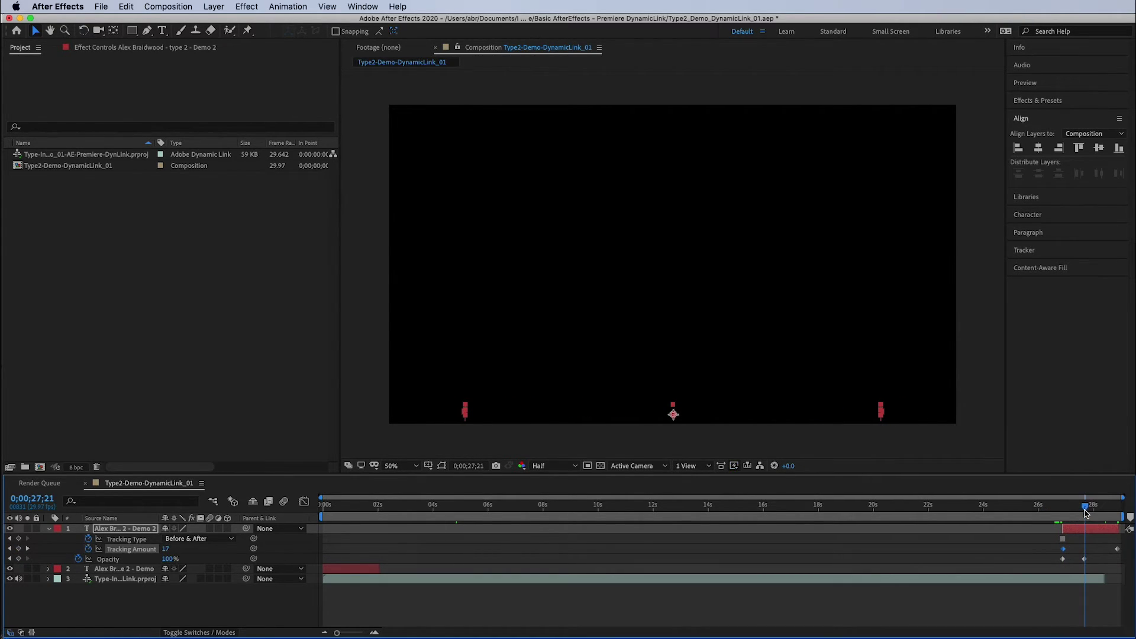
Step: Save the After Effects project, switch to Premiere Pro to save its project, and return to After Effects
key(super+s)
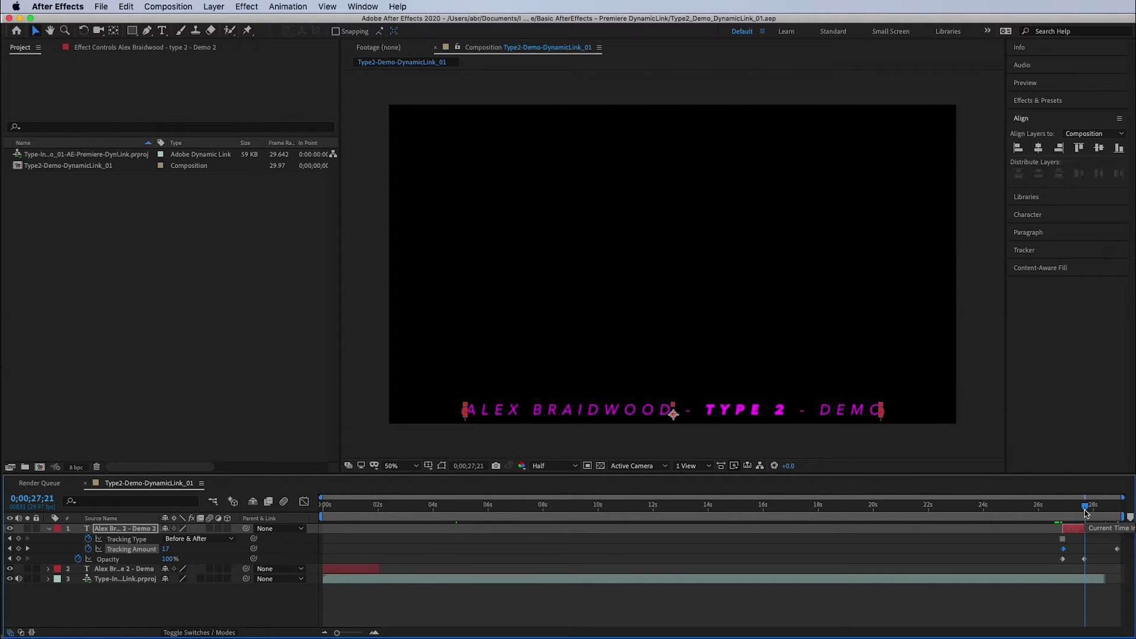
key(super+Tab)
key(super+s)
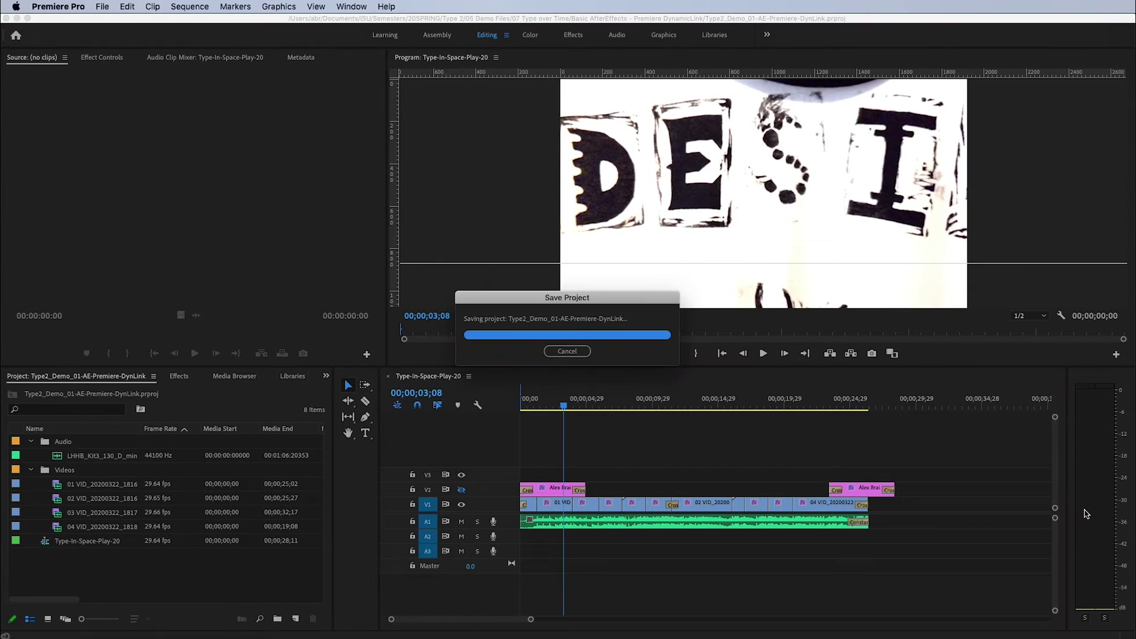
key(super+Tab)
Step: Scrub back through the composition to 17;23 and compare it with the original Premiere Pro sequence
drag(1086, 511, 952, 513)
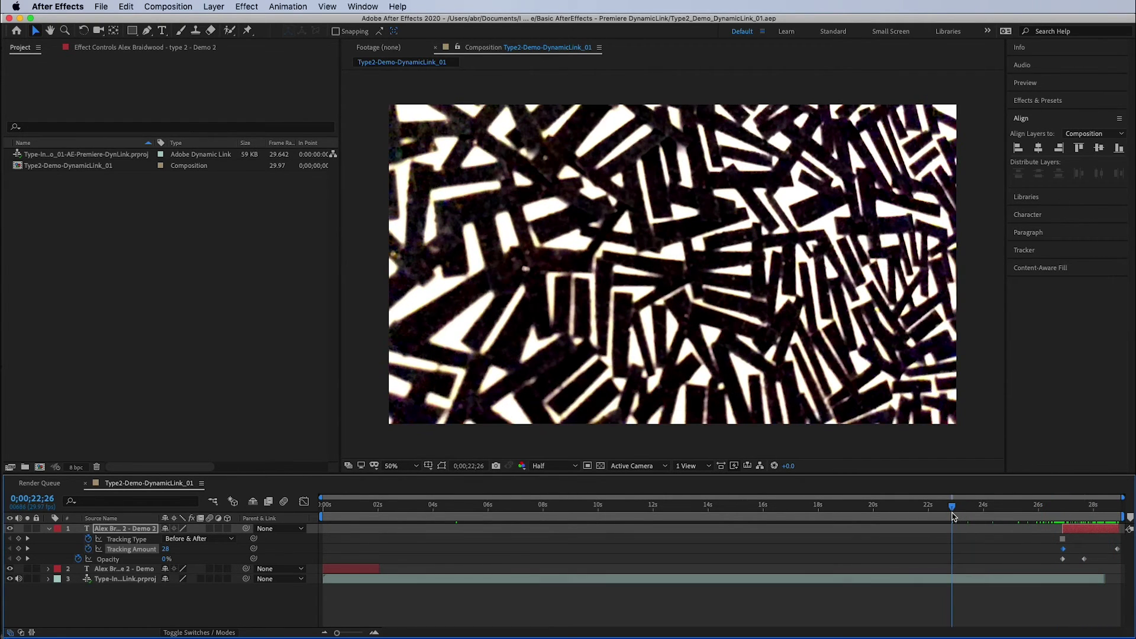
mouse_move(806, 504)
mouse_down()
mouse_move(654, 500)
mouse_move(813, 507)
mouse_up()
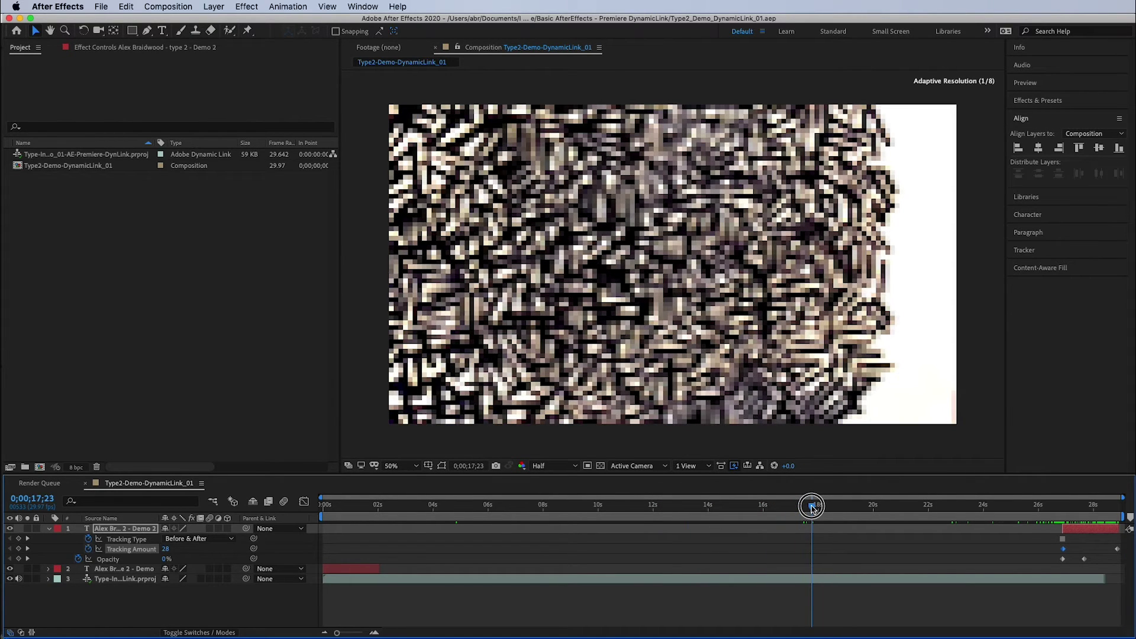
key(super+Tab)
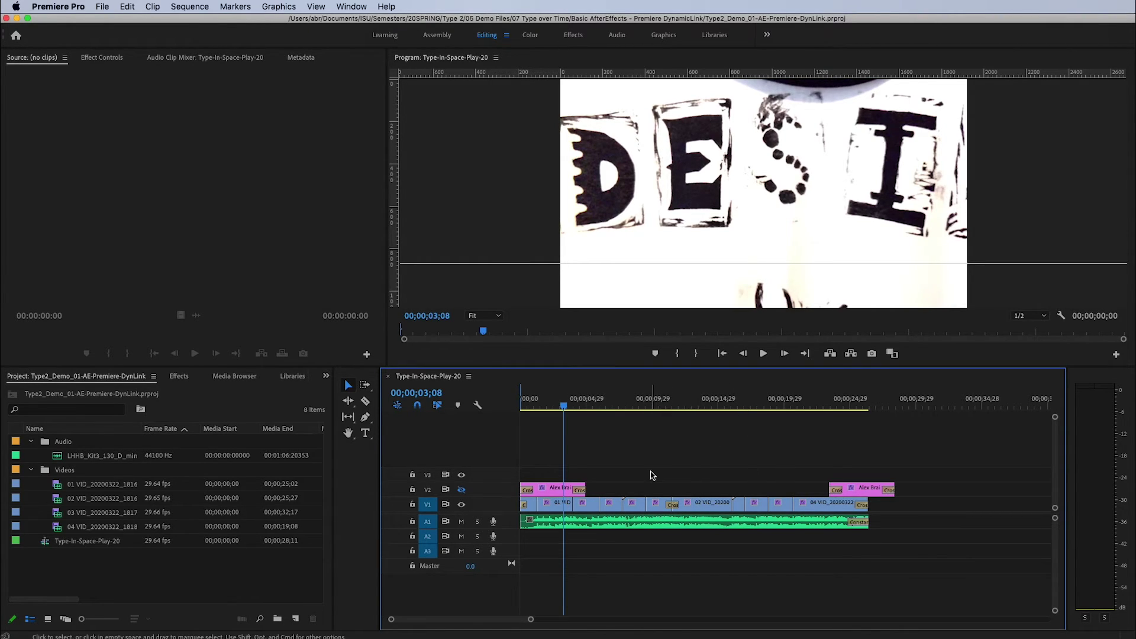
key(super+Tab)
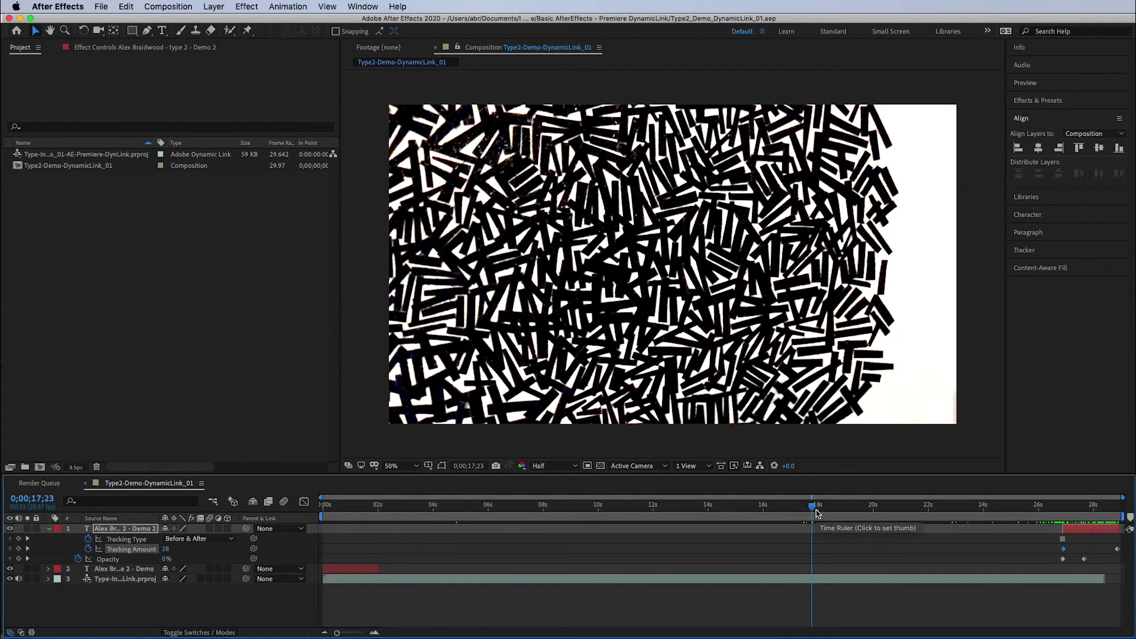
Step: Collapse the duplicated title layer and send the composition to the Adobe Media Encoder queue
click(1092, 530)
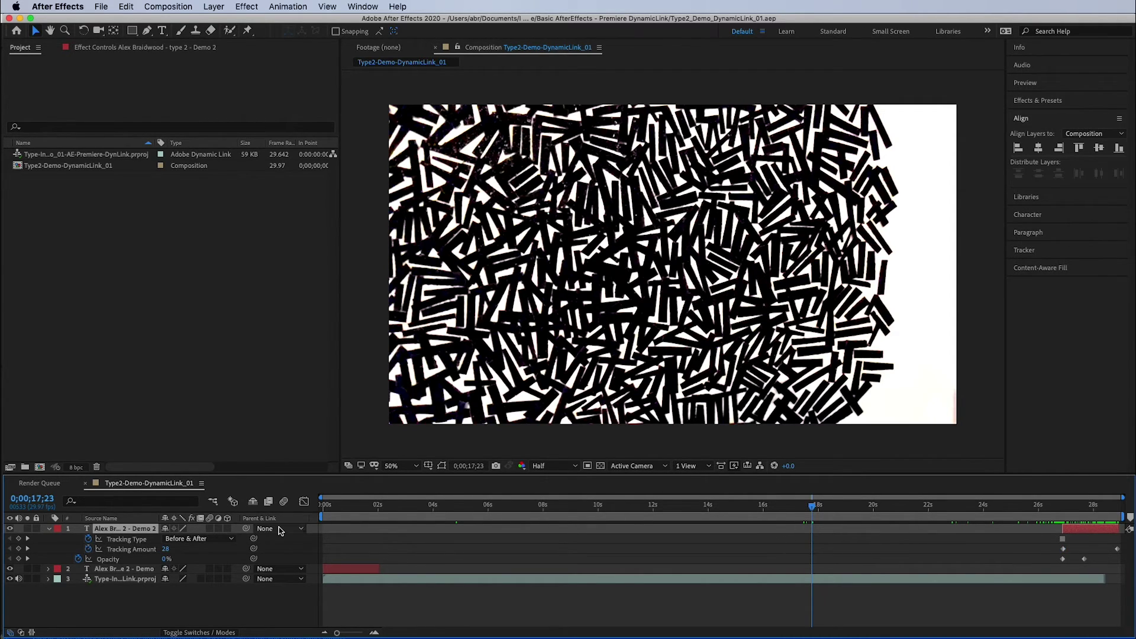
click(49, 529)
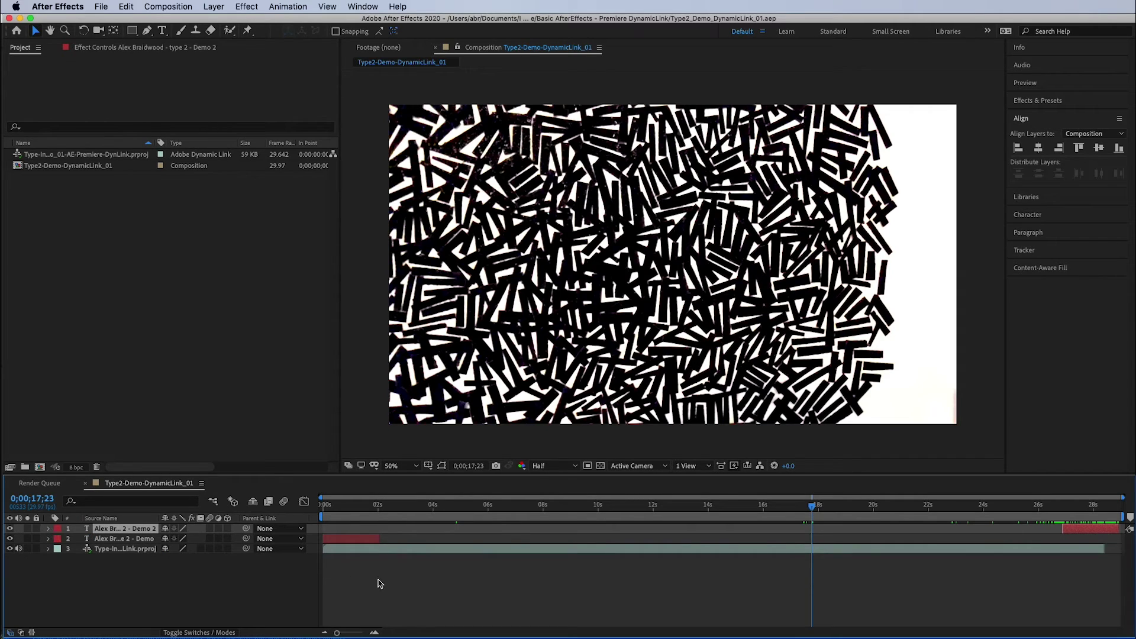
click(104, 7)
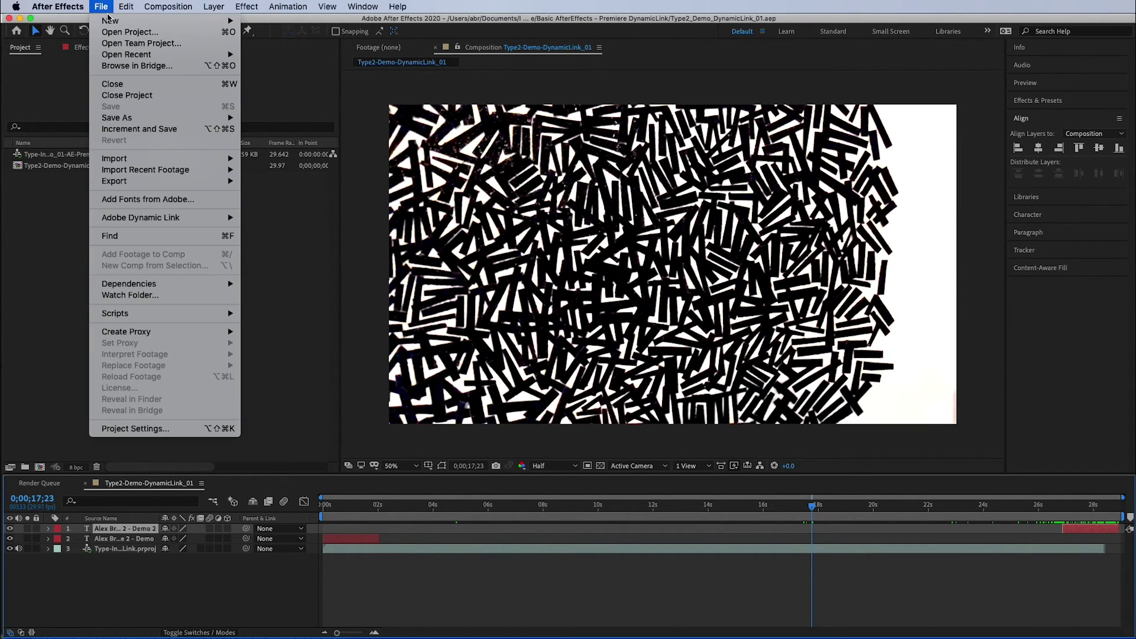
mouse_move(130, 181)
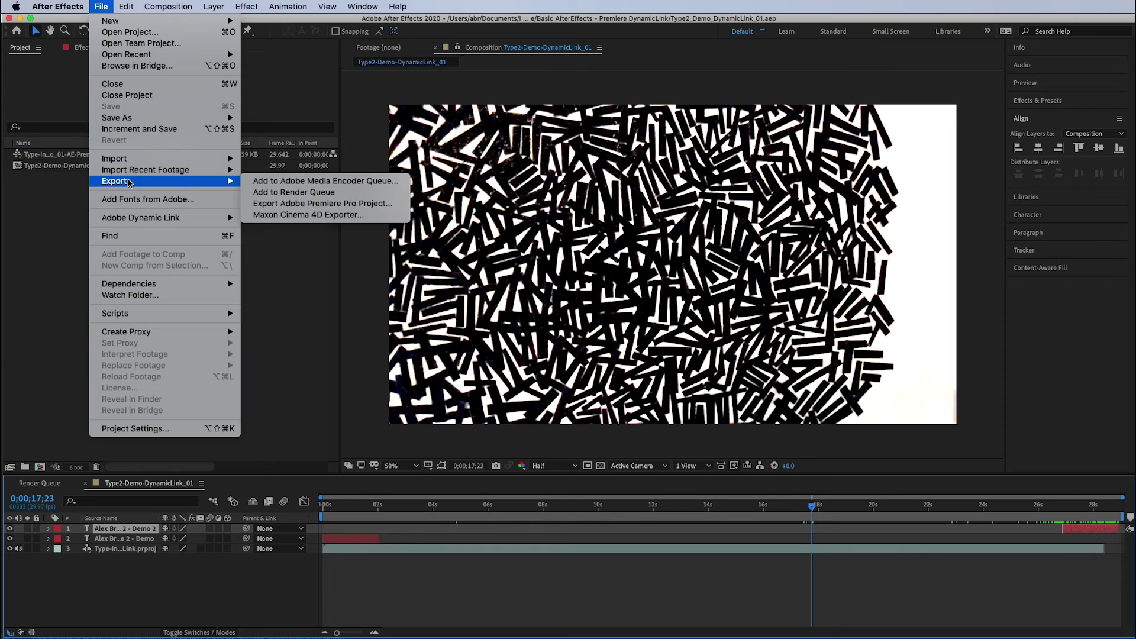
click(291, 181)
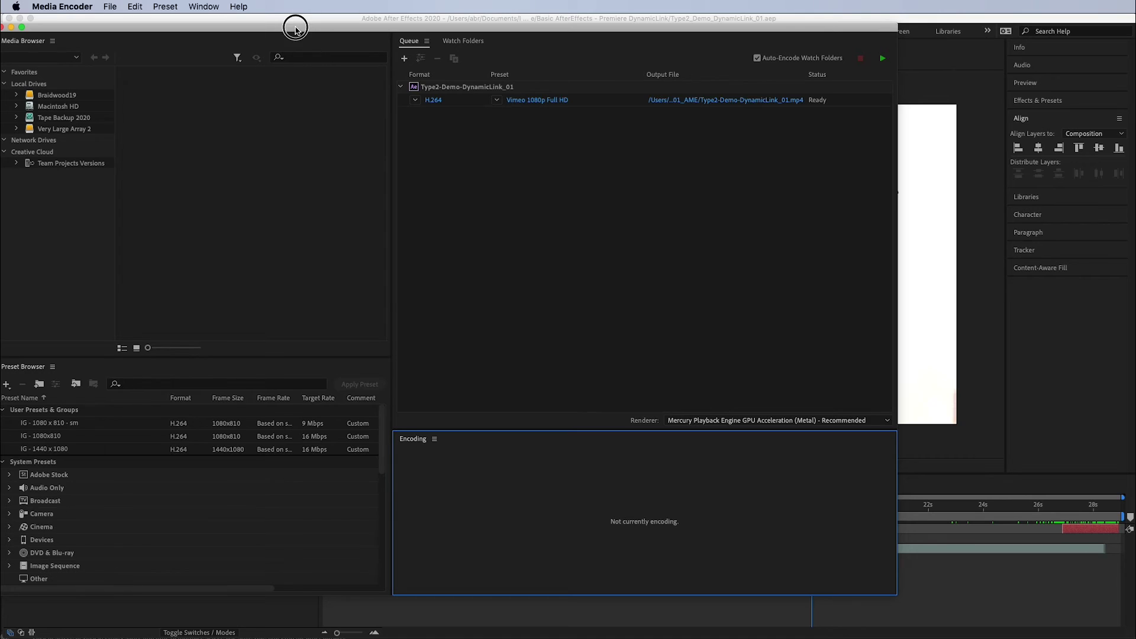
drag(292, 25, 346, 27)
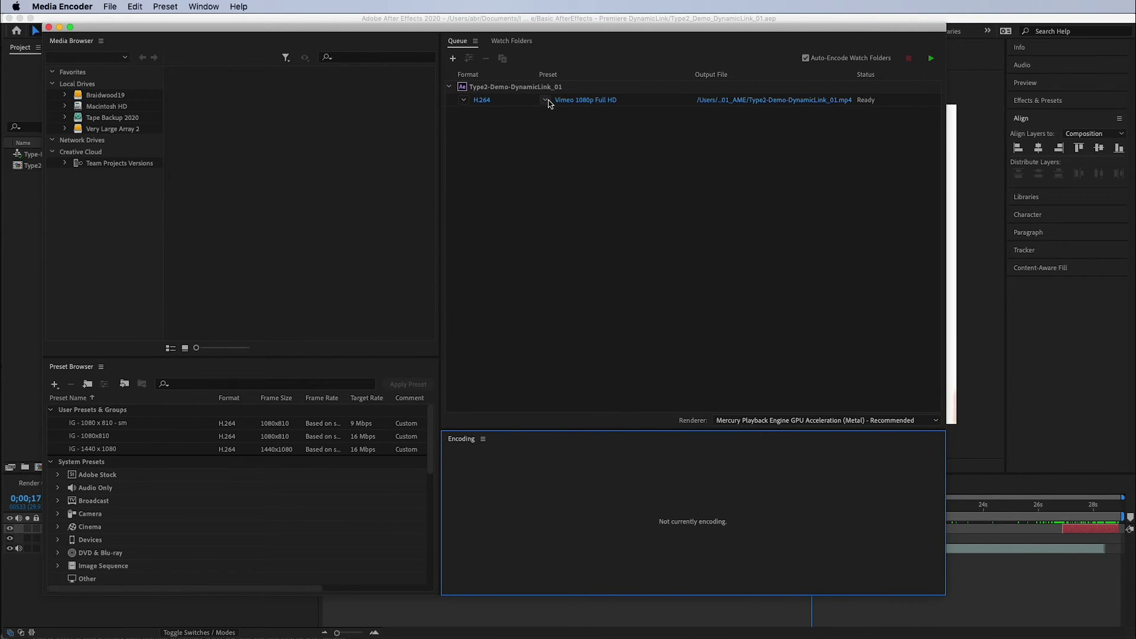
Step: Keep the Vimeo 1080p Full HD preset, save the output as Type2-Demo-DynamicLink_01 in the AME folder, and start encoding the queue
mouse_move(575, 107)
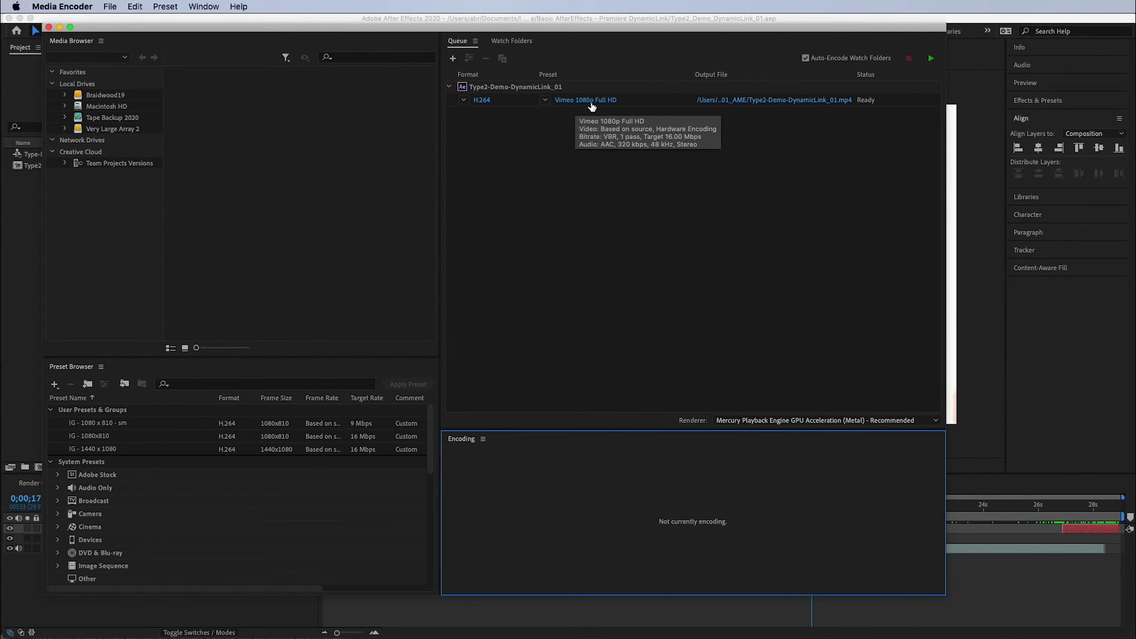
click(752, 102)
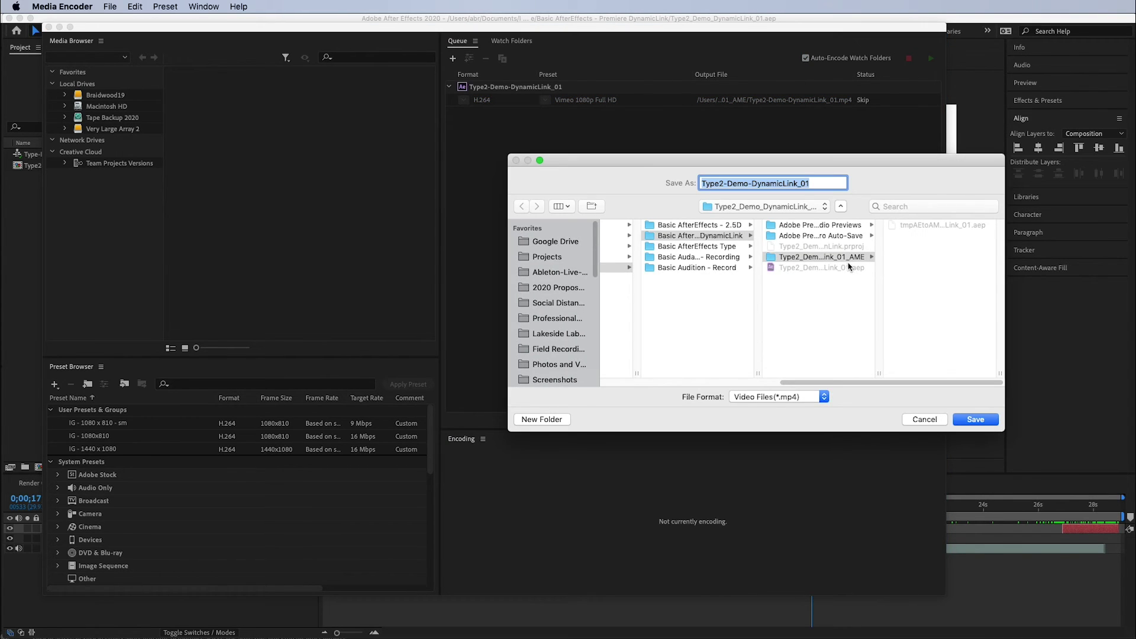
click(973, 419)
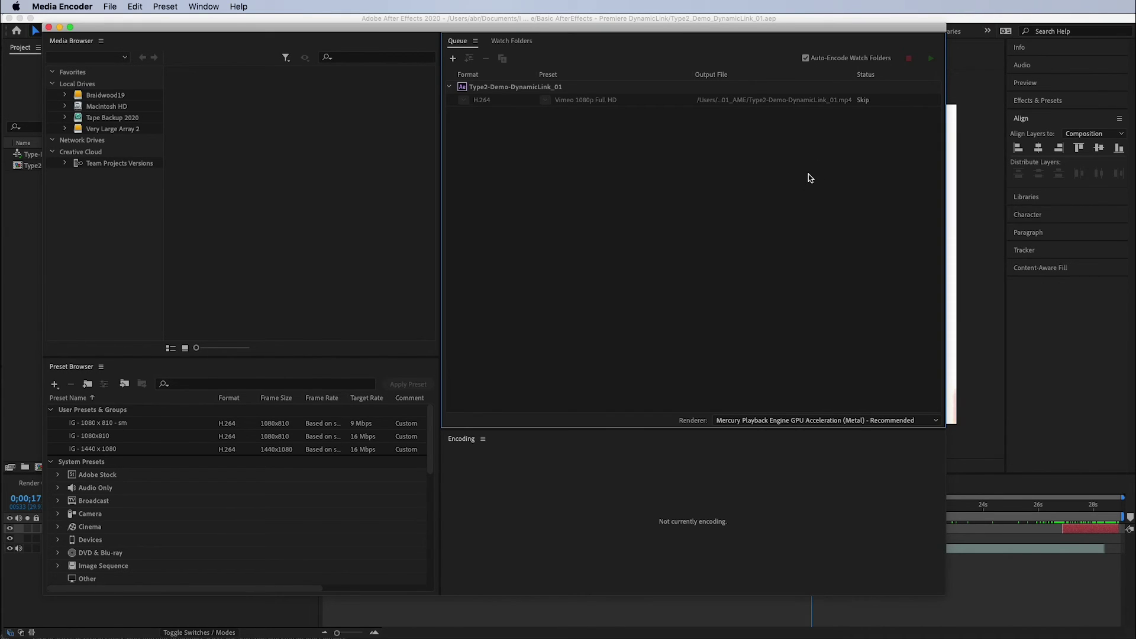
click(932, 60)
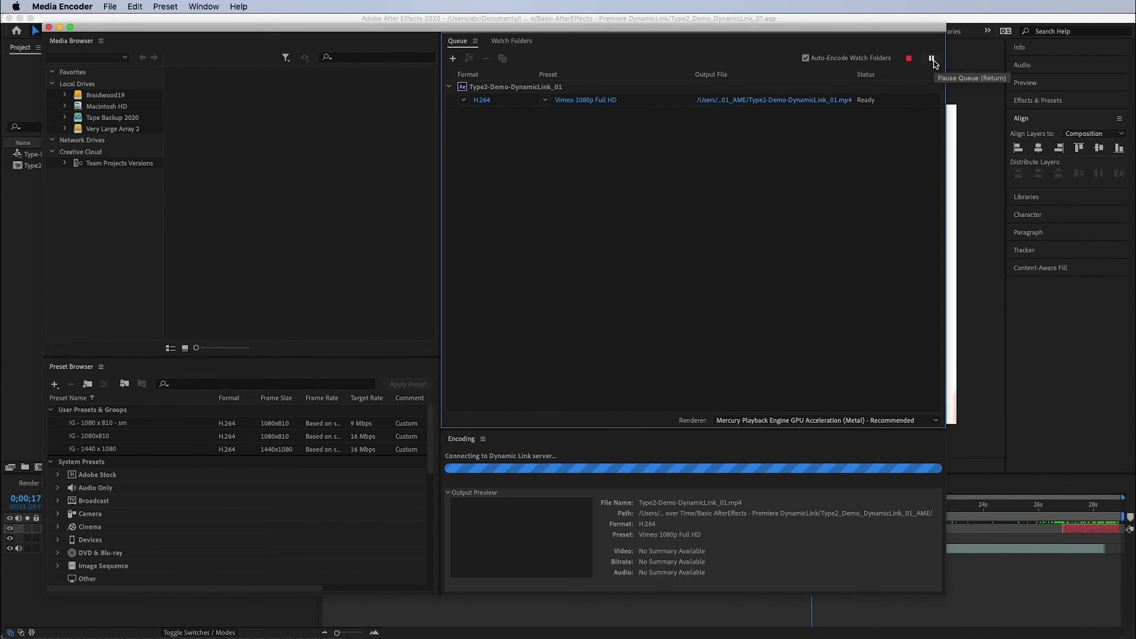